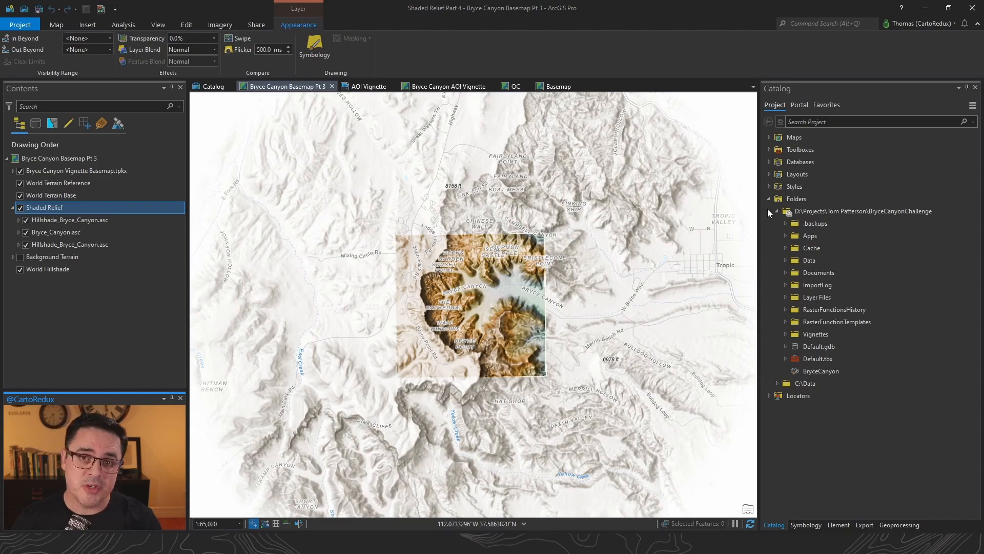
In the AOI Vignette layout, activate the map frame, set its scale to 1:19,000, and close the activation
click(368, 88)
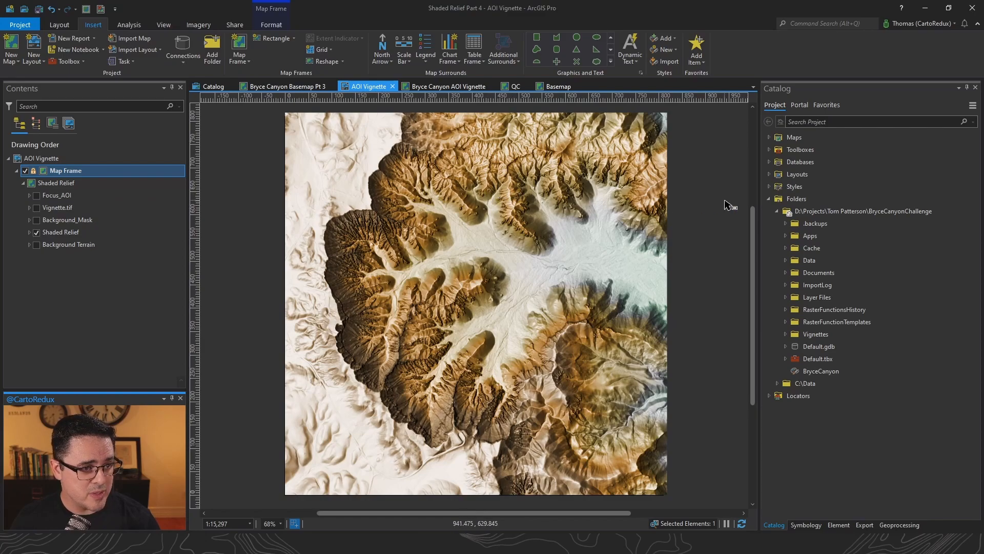
click(86, 9)
scroll(471, 283, down, 2)
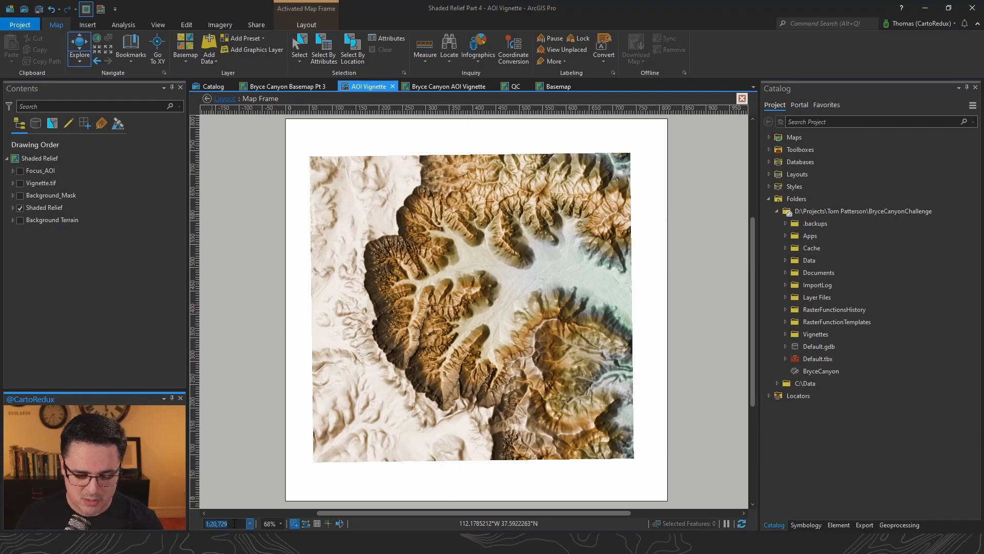
key(Return)
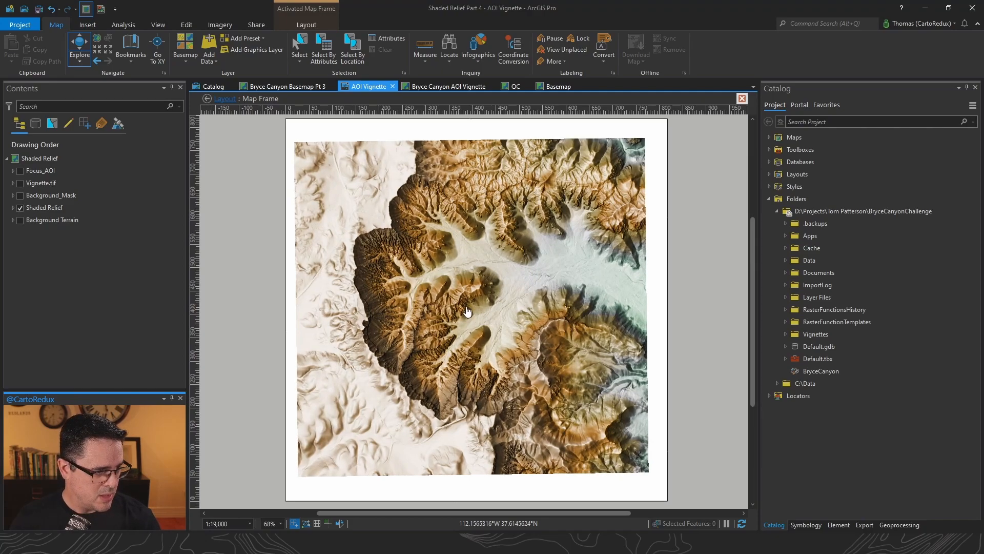
click(100, 10)
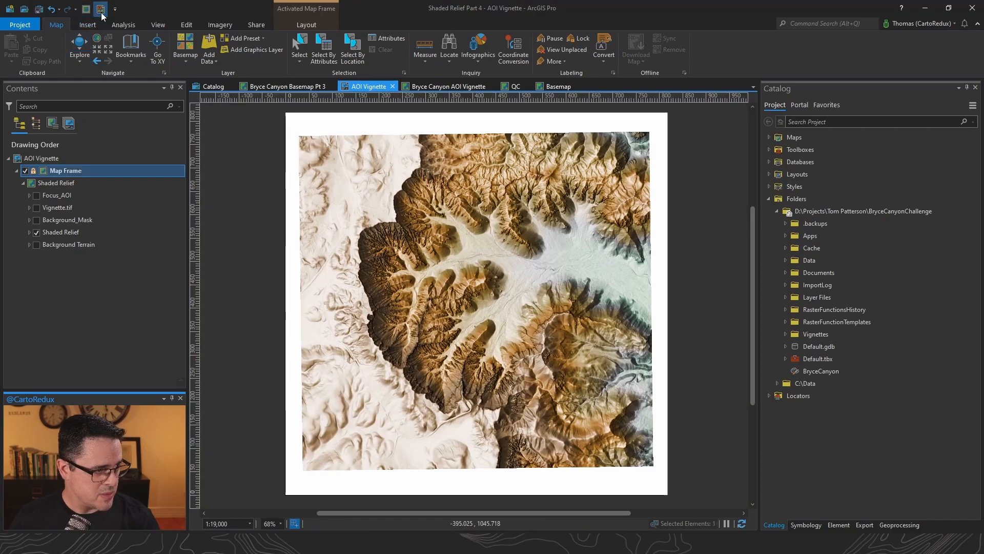
Draw a freehand lasso graphic around the canyon area of the shaded relief, about 651 by 579 pt
click(666, 286)
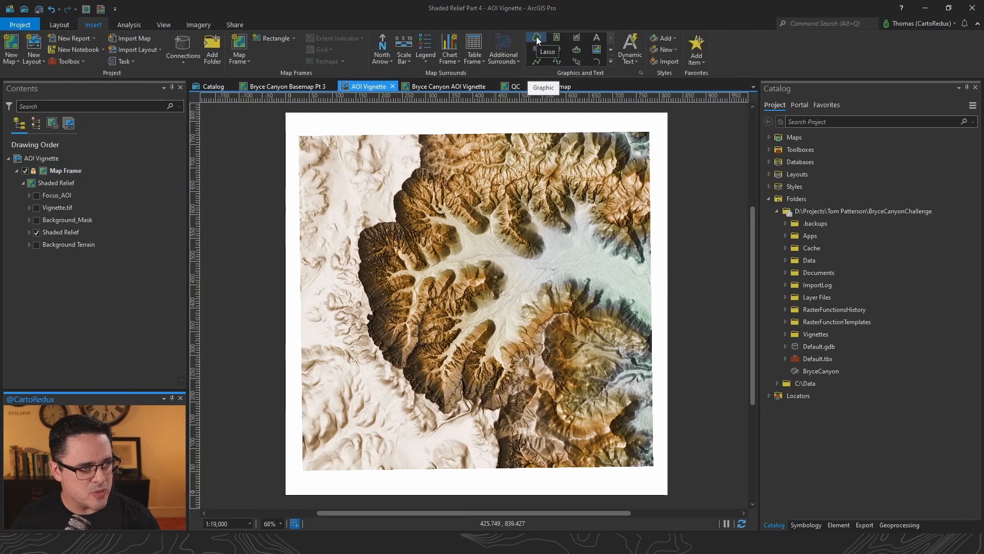
click(537, 38)
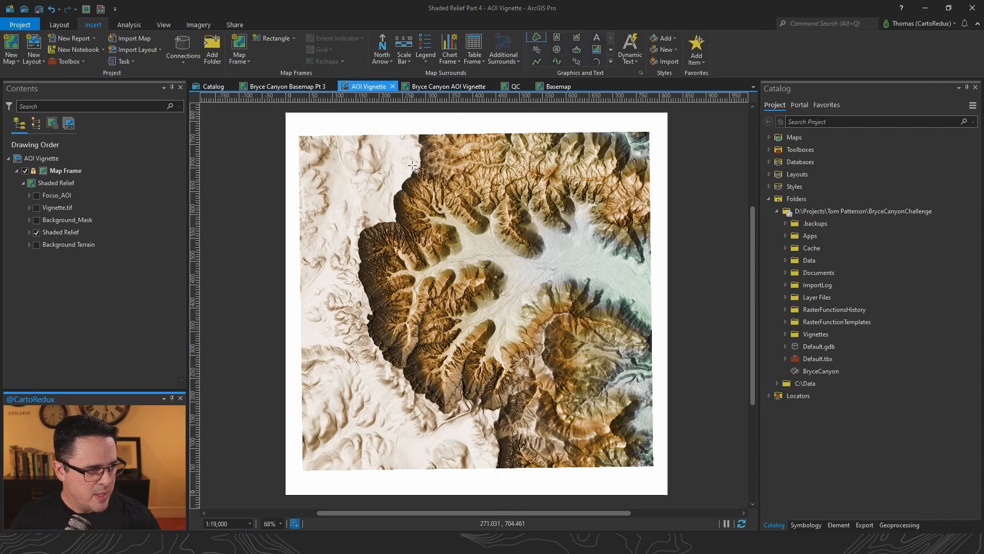
mouse_move(415, 163)
mouse_down()
mouse_move(399, 171)
mouse_move(386, 219)
mouse_move(358, 231)
mouse_move(341, 269)
mouse_move(334, 336)
mouse_move(344, 353)
mouse_move(431, 433)
mouse_move(477, 418)
mouse_move(517, 425)
mouse_move(541, 401)
mouse_move(572, 423)
mouse_move(609, 412)
mouse_move(633, 354)
mouse_move(635, 254)
mouse_move(613, 204)
mouse_move(517, 174)
mouse_move(440, 171)
mouse_up()
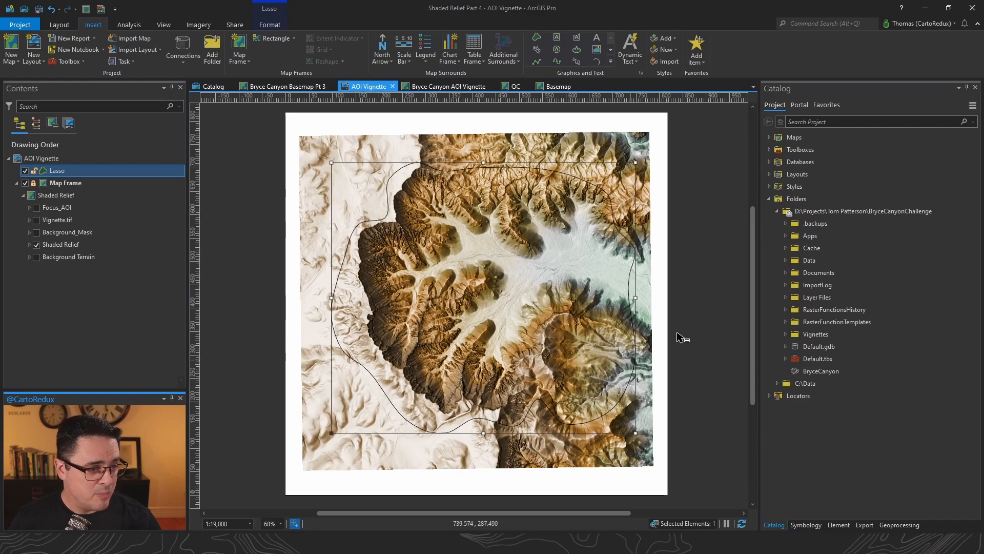
Change the lasso's solid stroke to a gradient stroke using the AOI Vignette Gradient Stroke color scheme
double_click(49, 170)
click(798, 116)
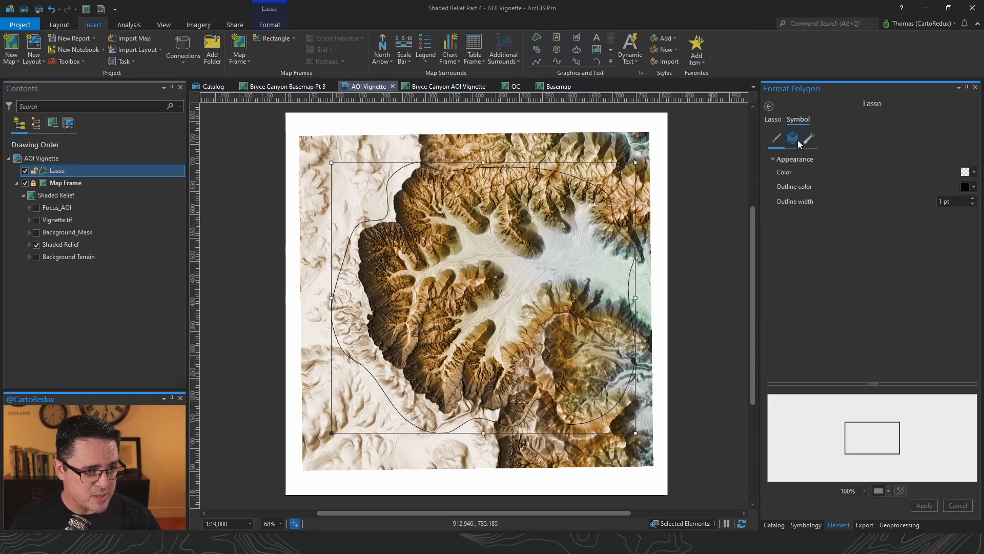
click(795, 139)
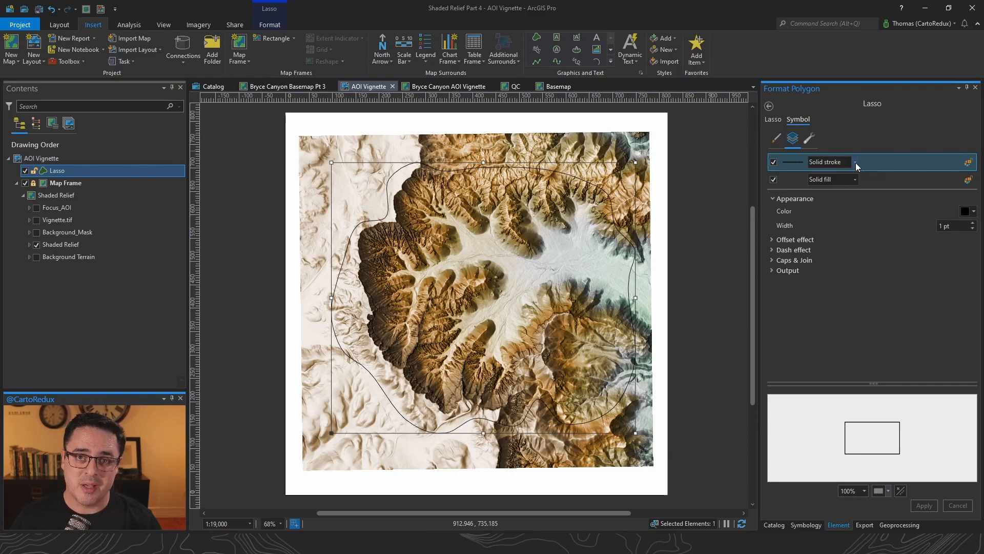
click(854, 162)
click(822, 193)
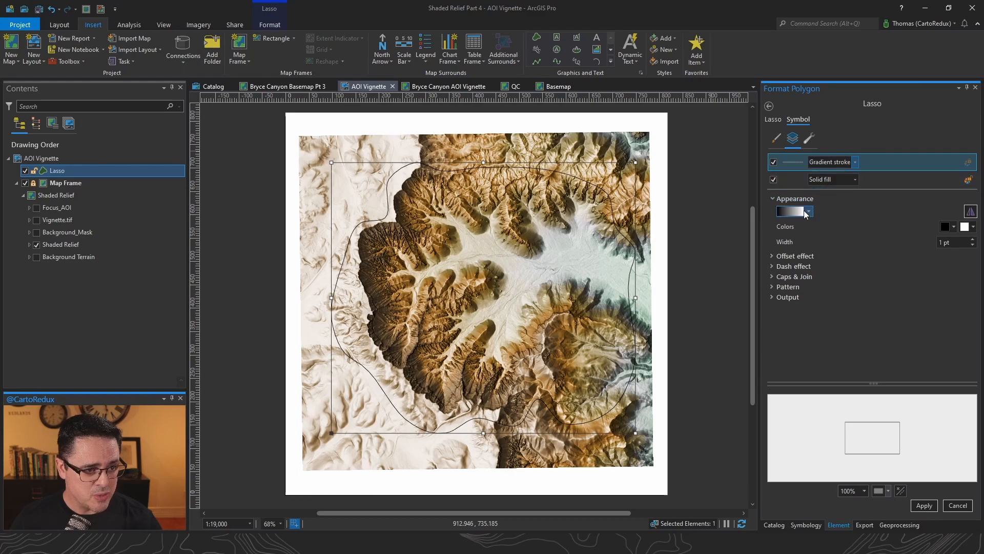
click(808, 211)
click(805, 292)
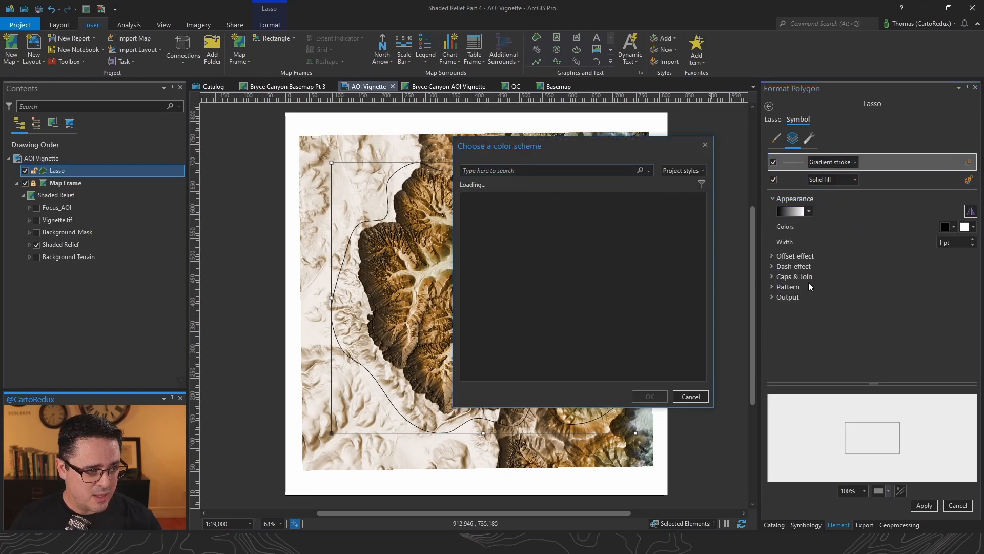
click(507, 310)
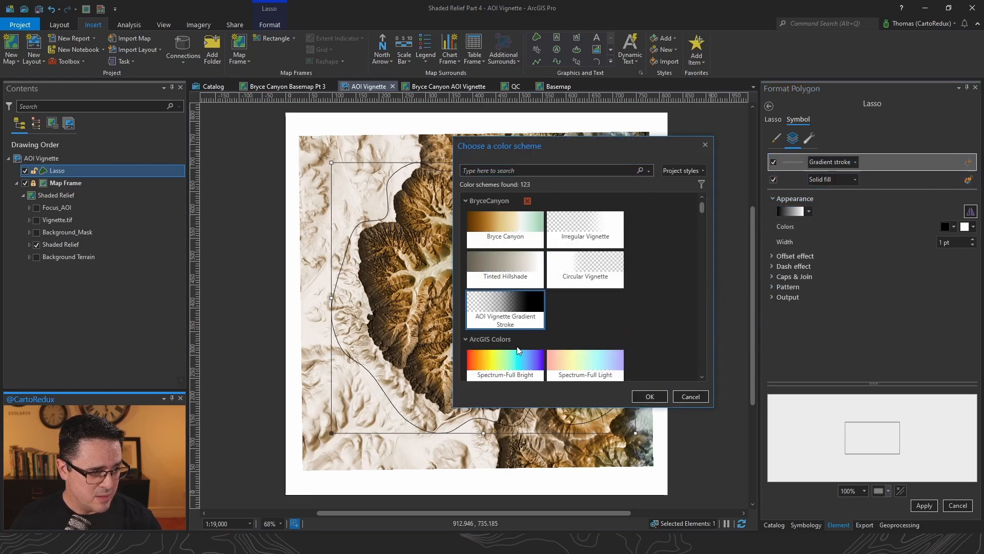
click(642, 395)
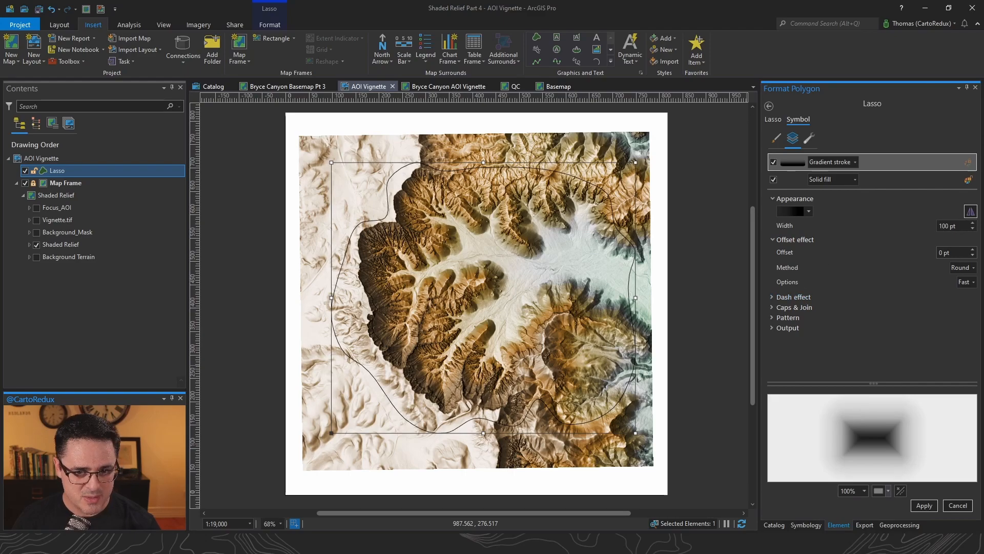
Set the gradient stroke's width to 100 pt, review its pattern settings, and apply the symbol to the lasso
click(788, 317)
scroll(878, 324, down, 1)
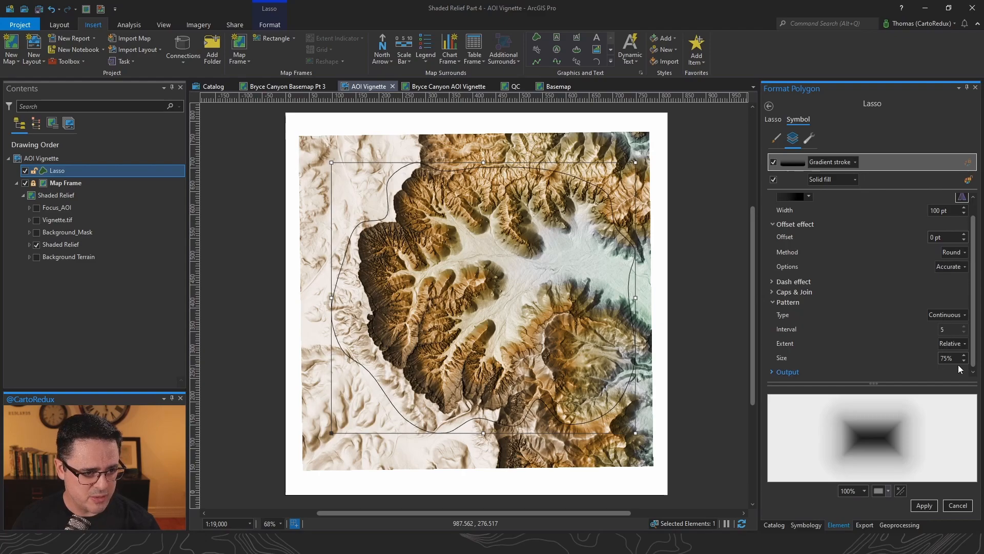
click(923, 504)
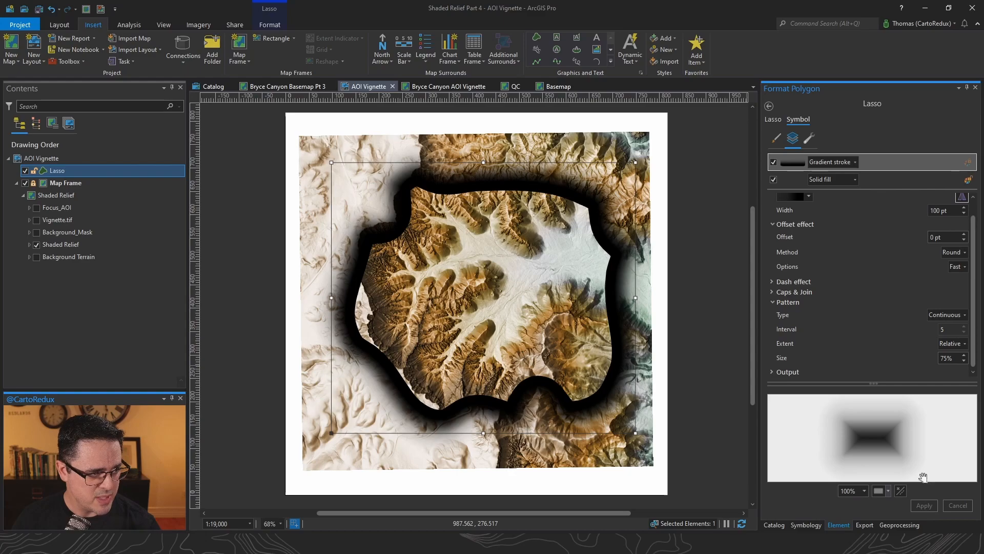
Set the lasso's solid fill color to black and apply it
click(864, 180)
click(974, 211)
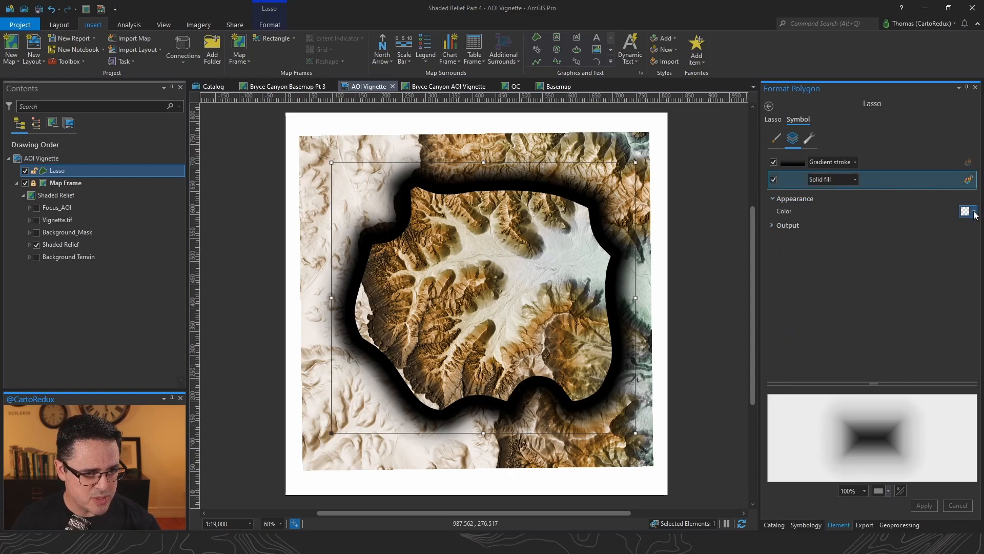
click(855, 340)
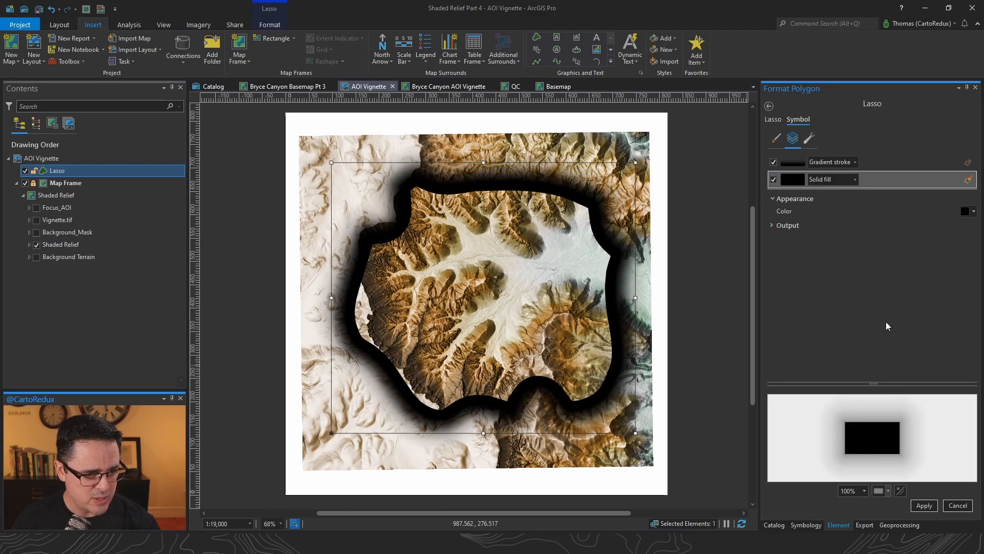
click(924, 505)
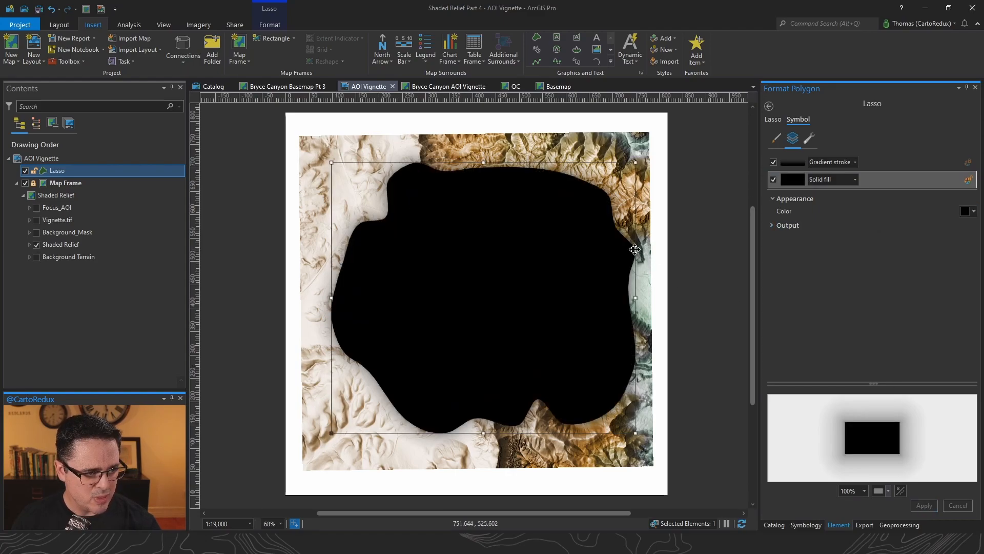
Add an Offset effect of -40 pt to the lasso's solid fill layer and apply it
click(809, 139)
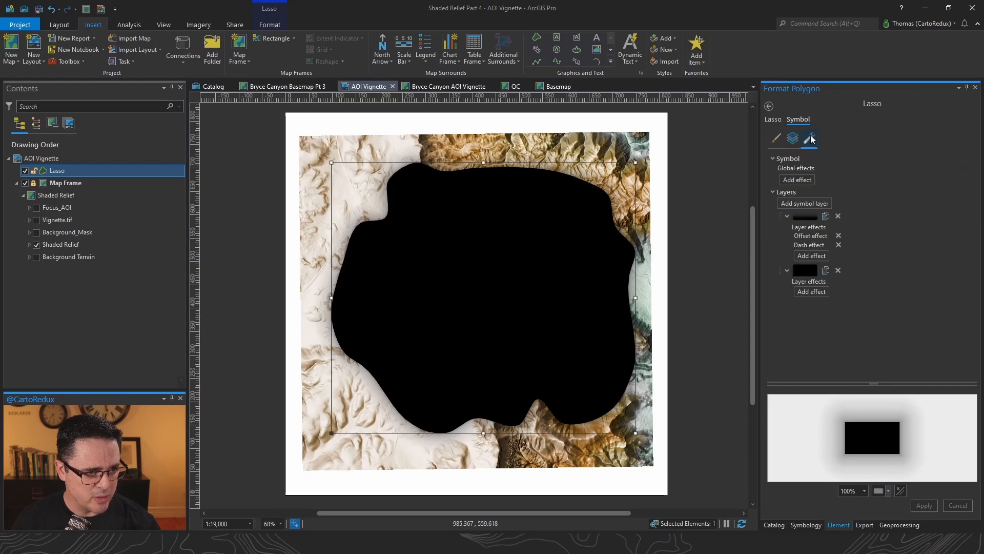
click(816, 294)
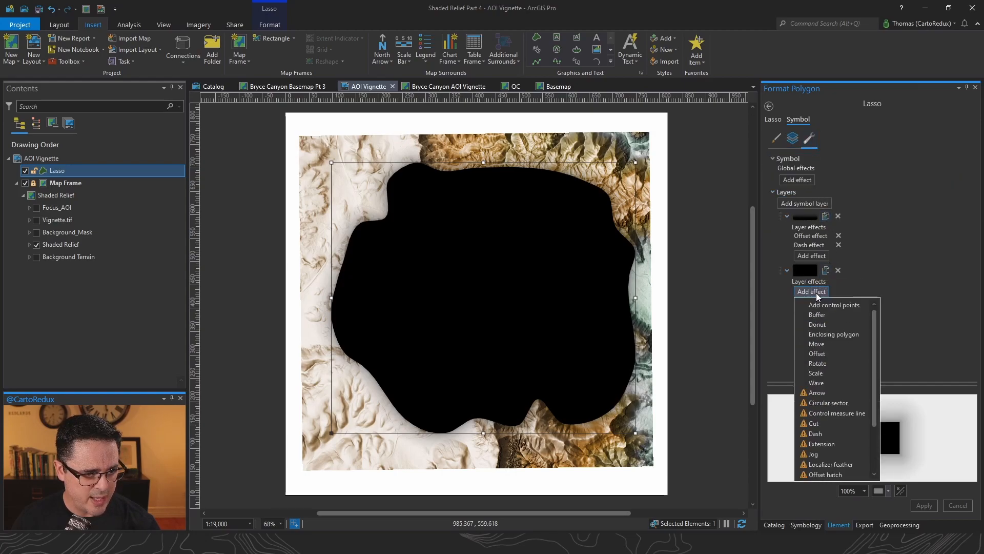
click(811, 356)
click(794, 139)
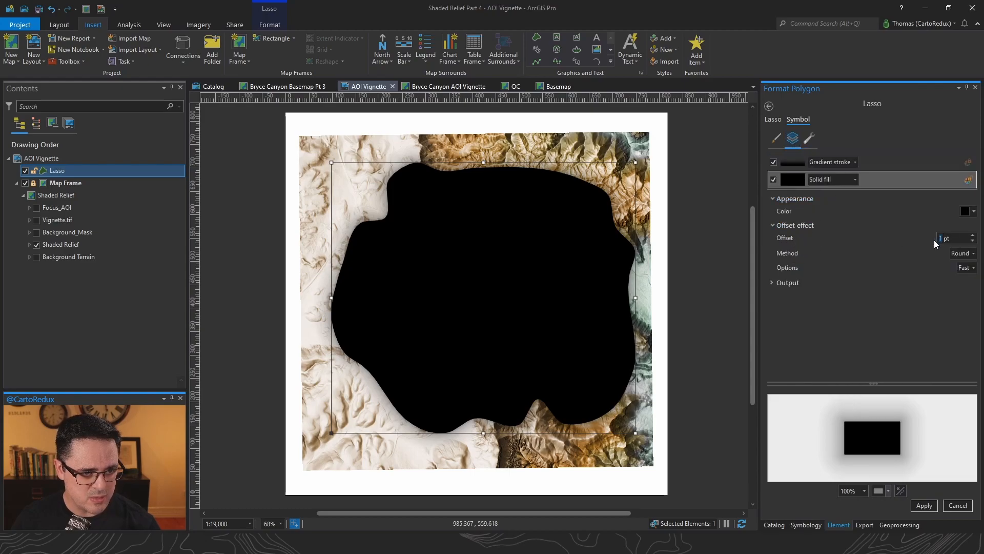
text(-40)
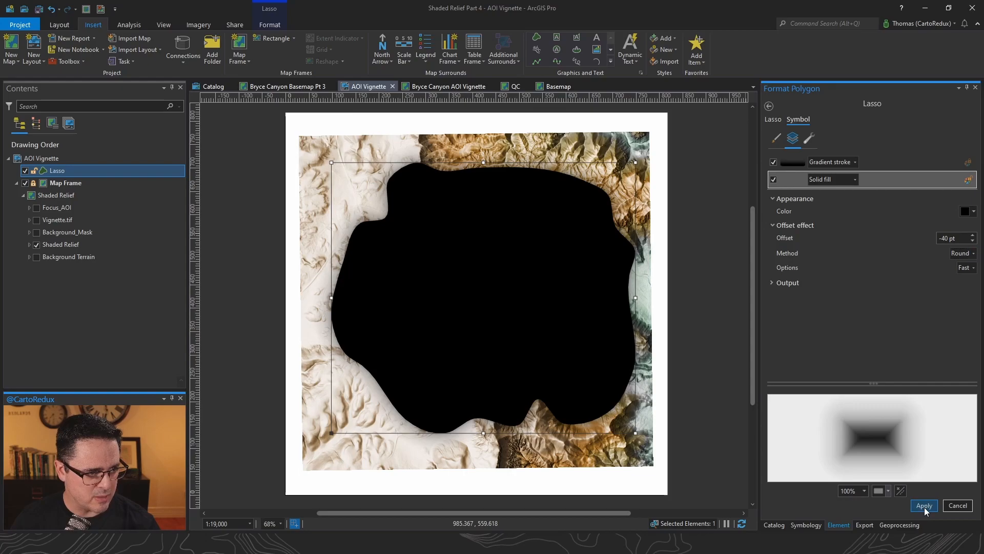
click(924, 505)
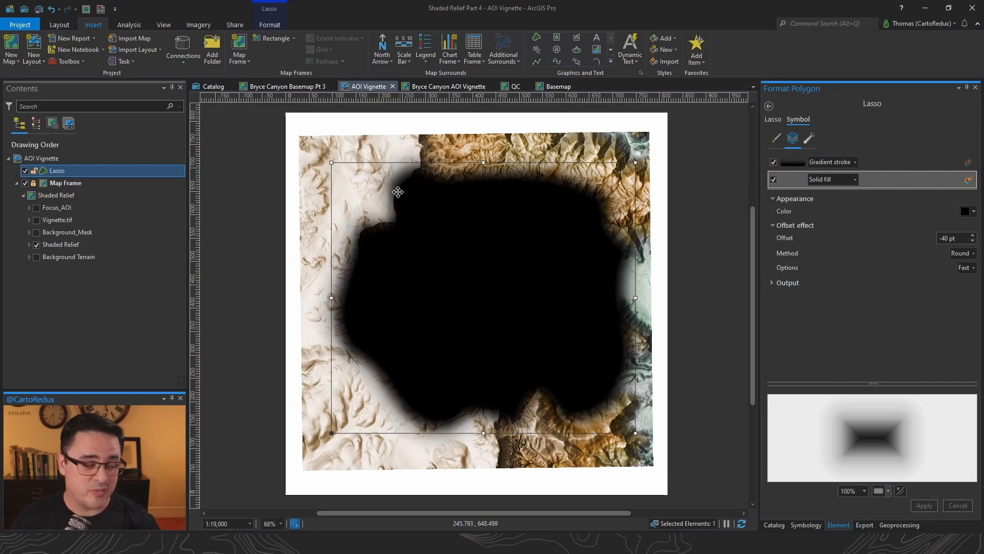
Inspect the lasso's faded edge up close and duplicate the gradient stroke symbol layer twice
scroll(395, 177, up, 3)
scroll(400, 176, up, 1)
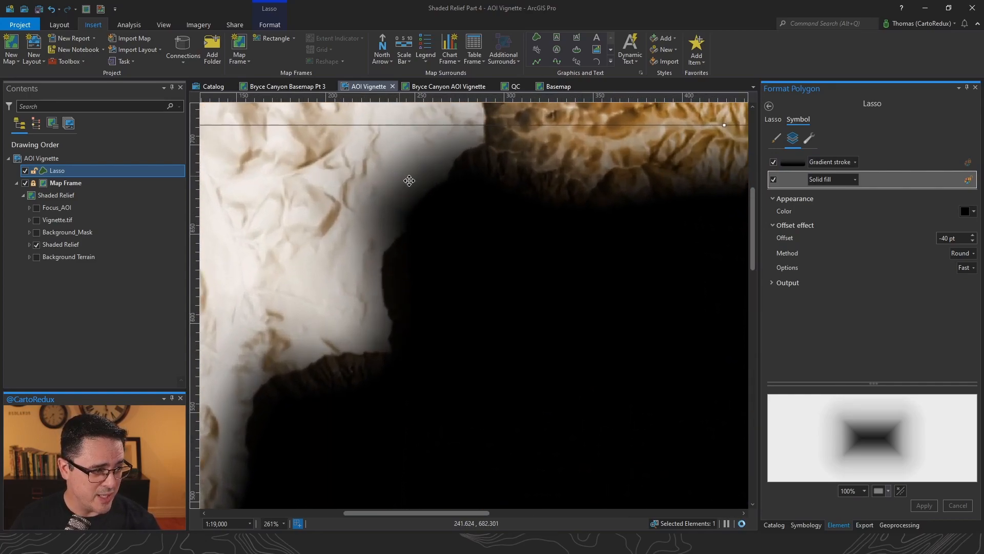
scroll(420, 192, up, 4)
scroll(428, 194, down, 4)
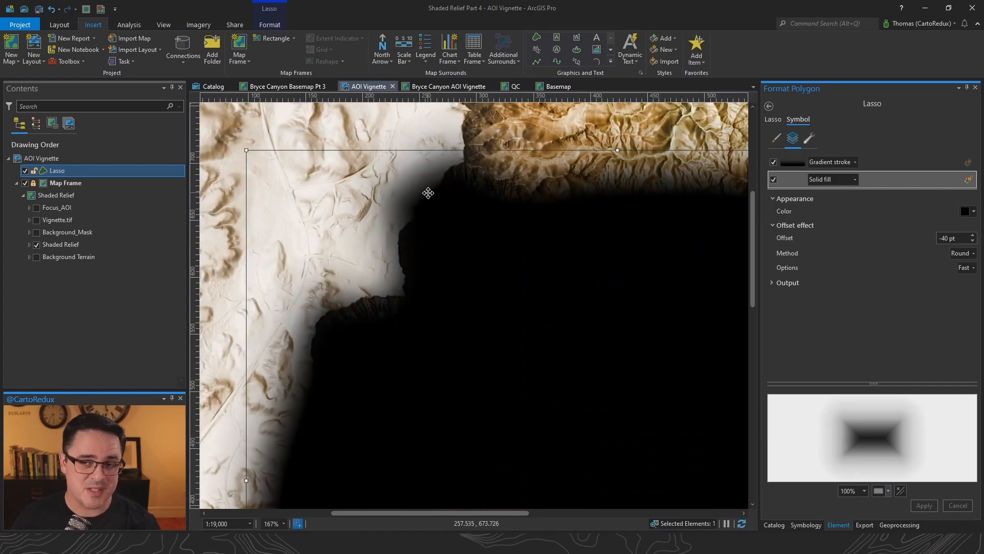
scroll(428, 192, up, 2)
click(809, 138)
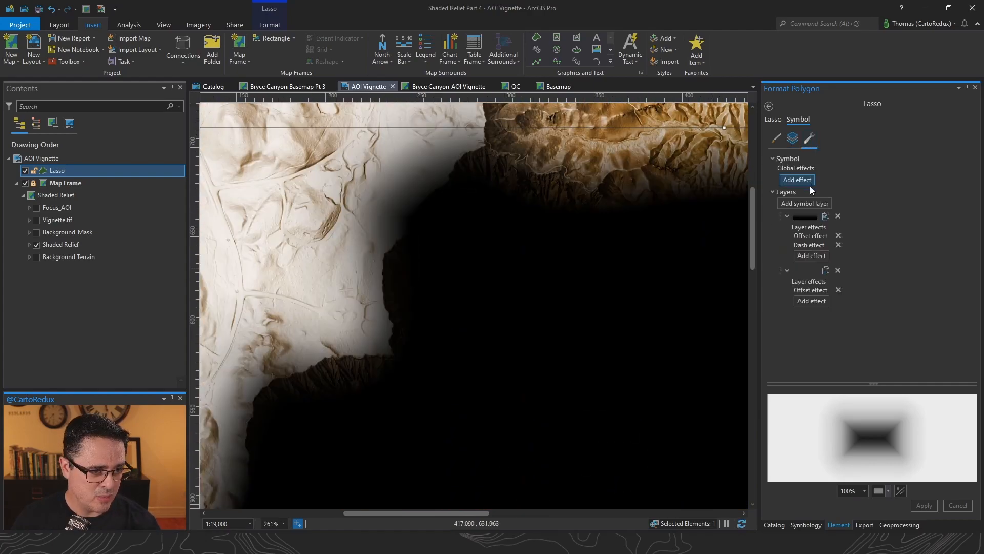
click(826, 216)
click(826, 215)
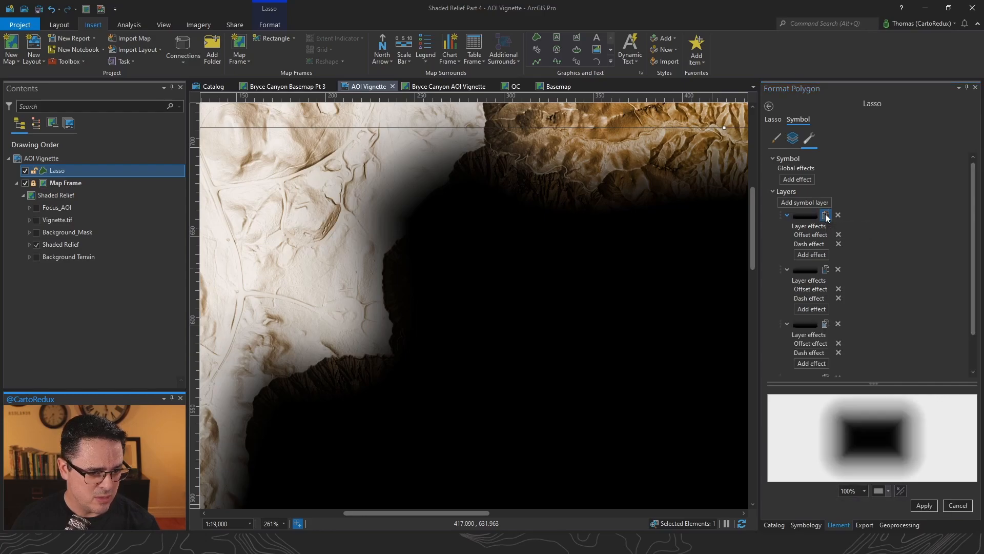
Increase the offset of the second gradient stroke layer, set the first one's offset to 4 pt, and apply the changes
click(792, 139)
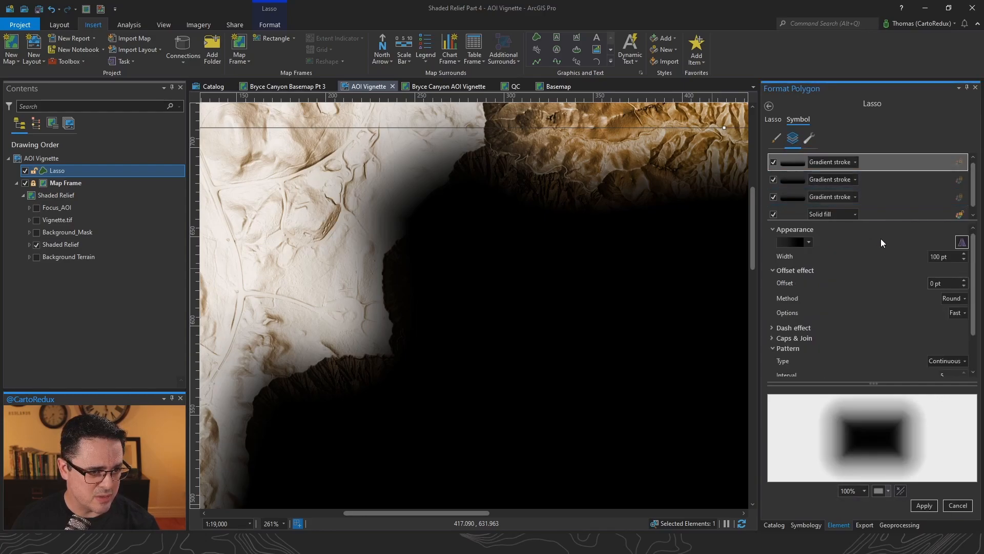
click(881, 178)
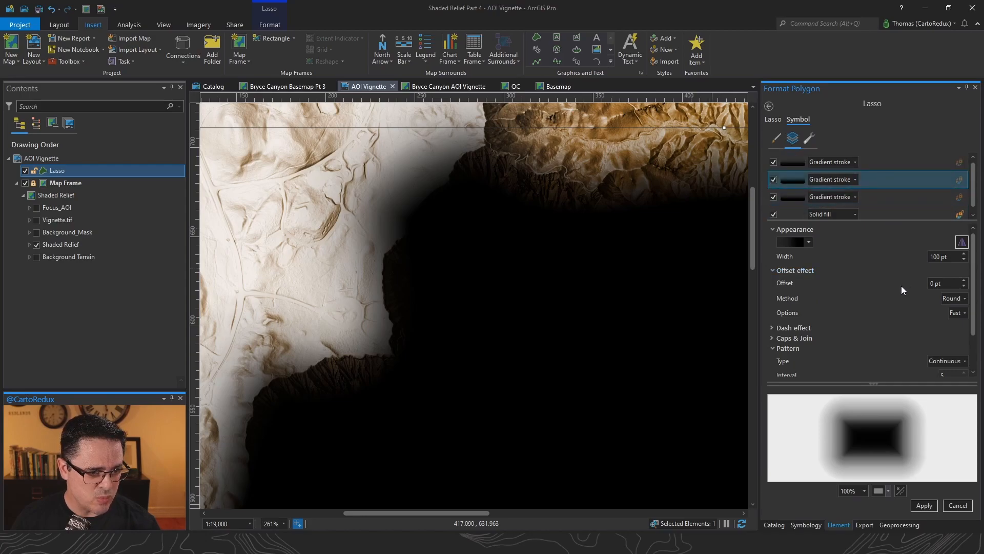
click(963, 281)
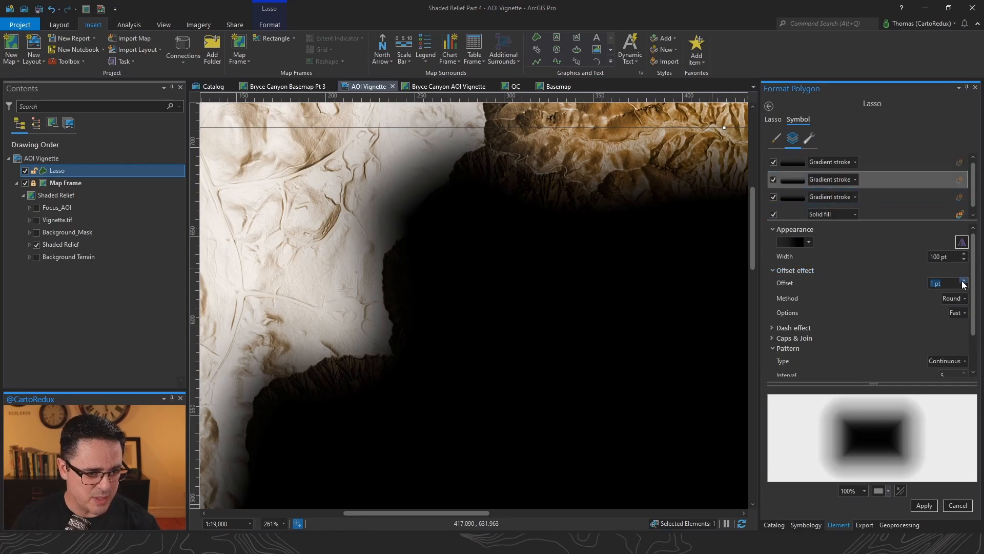
click(878, 161)
click(926, 504)
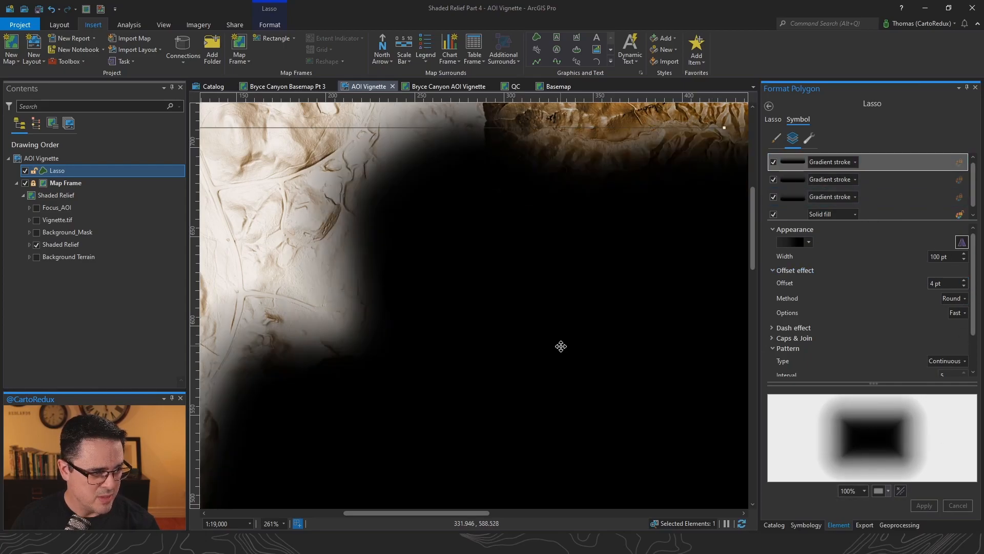
Edit the lasso's vertices to pull its eastern edge slightly inward, away from the edge of the shaded relief
scroll(561, 346, down, 5)
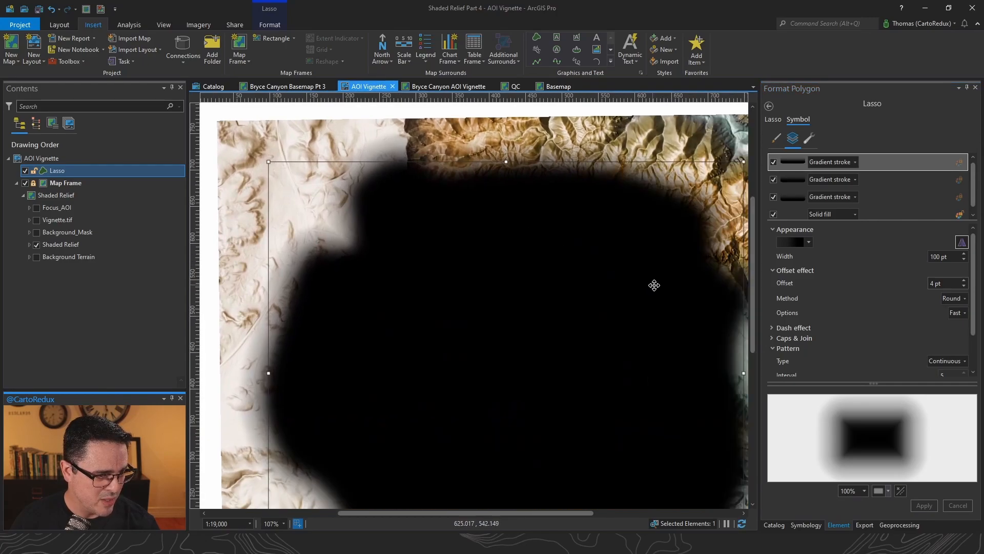
drag(654, 285, 587, 228)
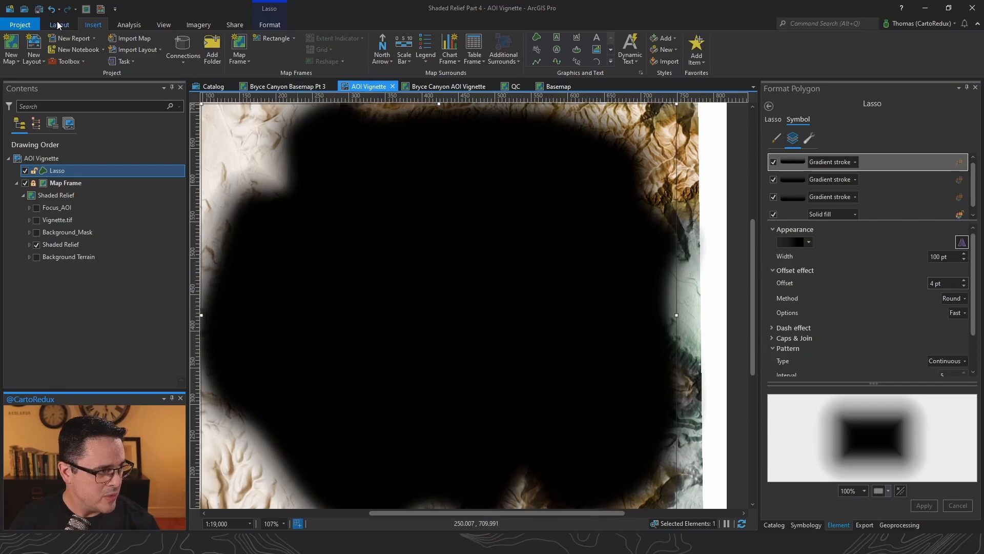
click(265, 28)
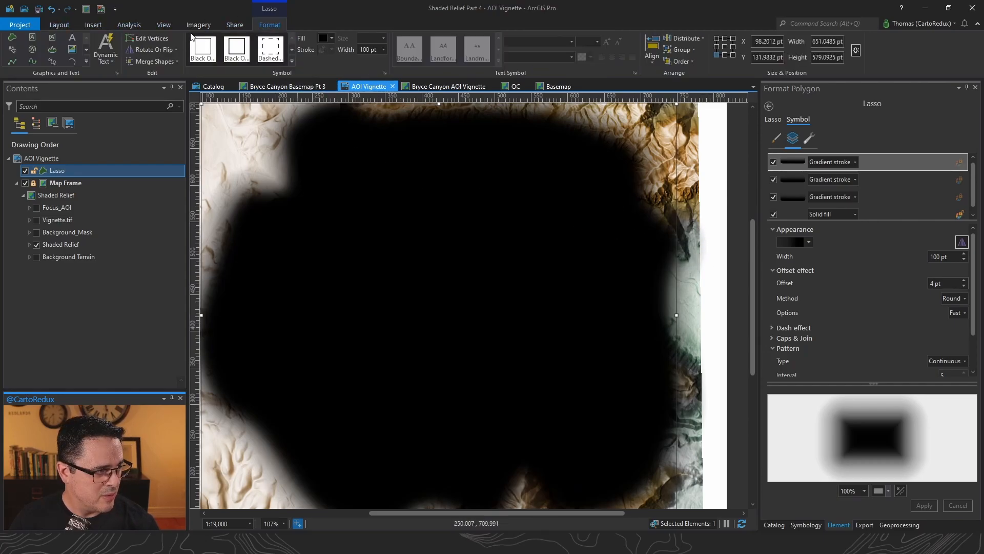
click(149, 39)
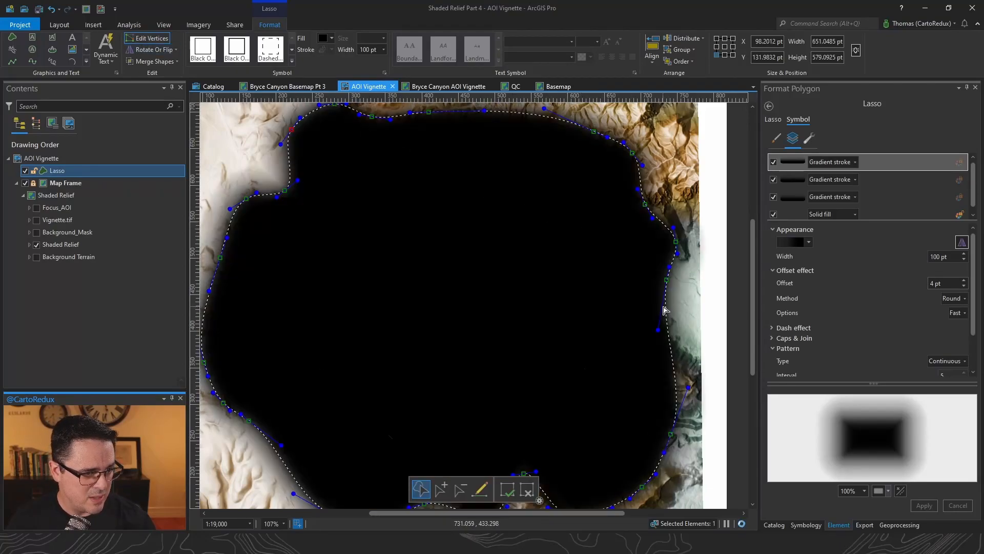
drag(676, 242, 665, 240)
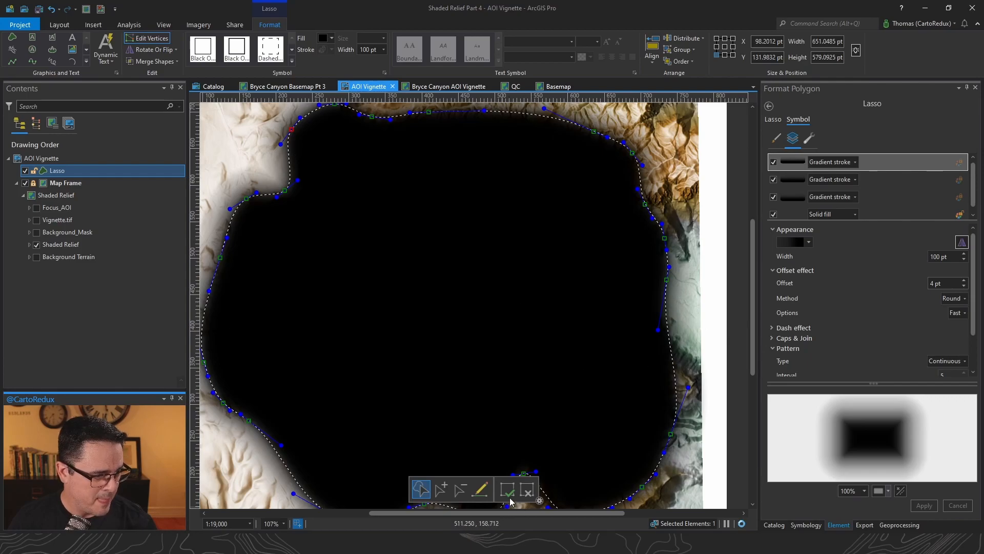
mouse_move(680, 143)
mouse_down()
mouse_move(667, 134)
mouse_move(554, 189)
mouse_move(582, 494)
mouse_move(689, 505)
mouse_move(678, 145)
mouse_up()
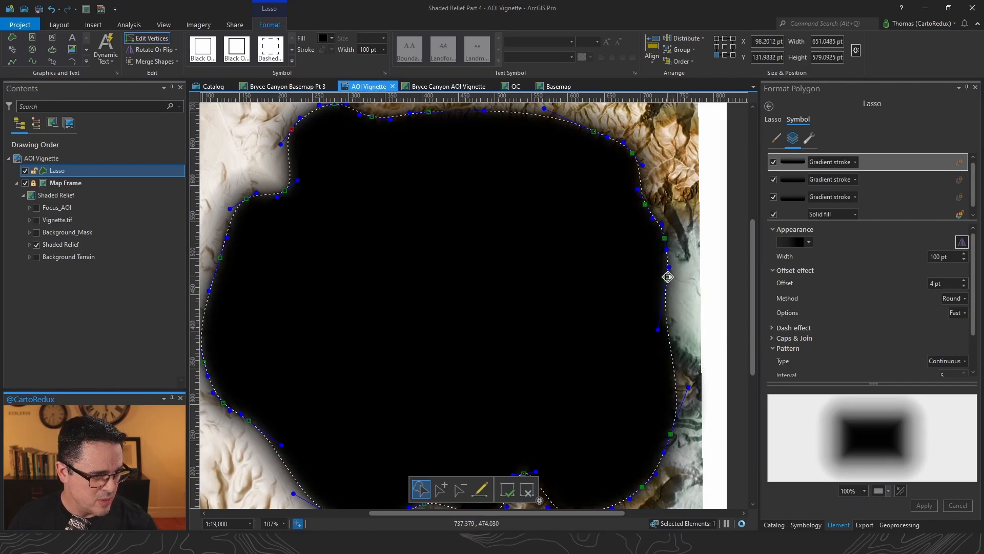
mouse_move(667, 279)
mouse_down()
mouse_move(659, 268)
mouse_move(656, 278)
mouse_up()
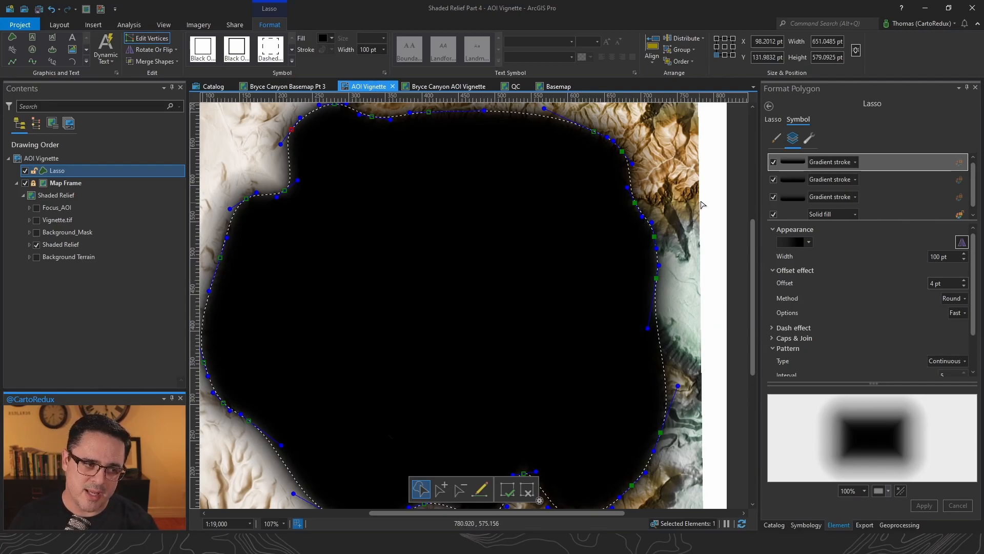
click(715, 301)
scroll(727, 266, down, 2)
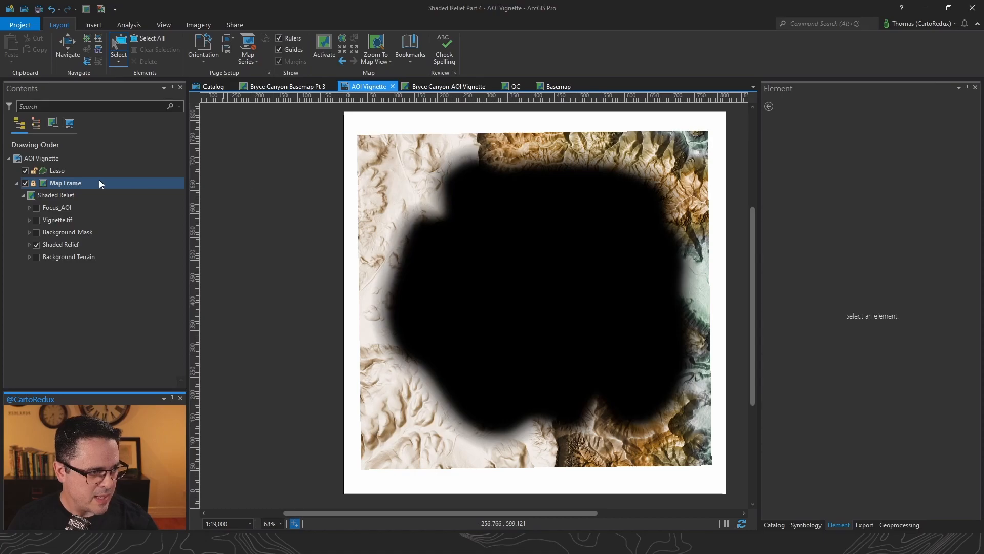
Hide the Shaded Relief layer and export the layout to AOI Vignette.tif with 24-bit True Color depth
click(37, 244)
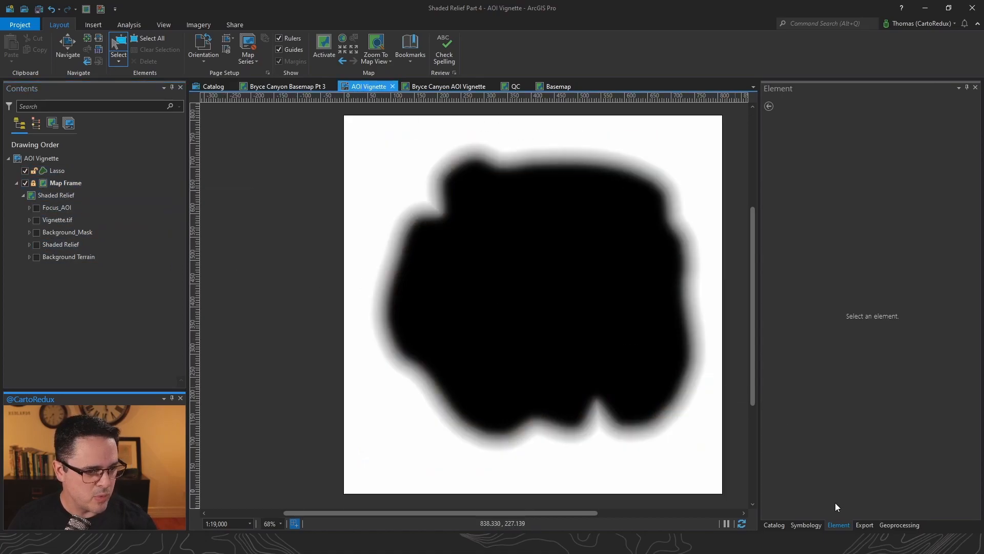
click(866, 526)
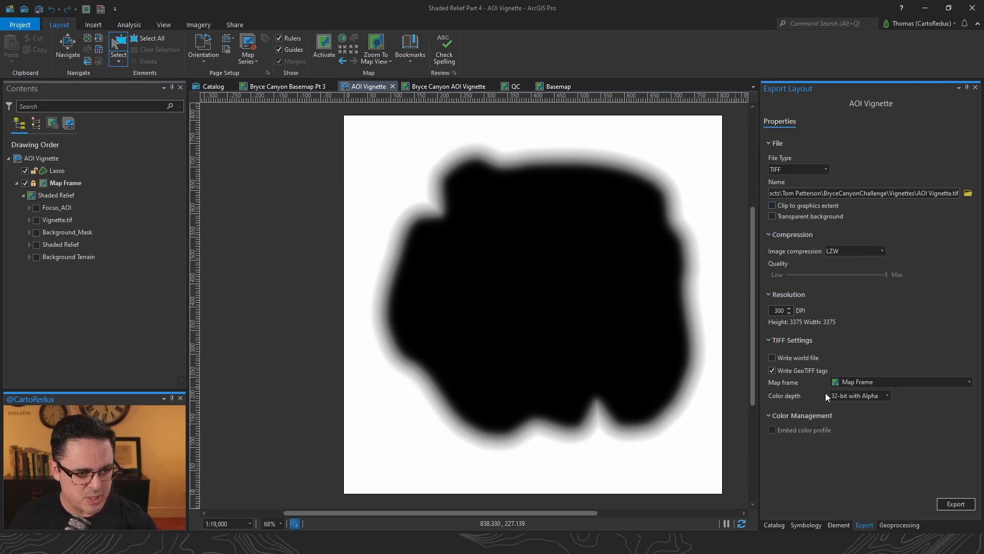
click(889, 397)
click(873, 426)
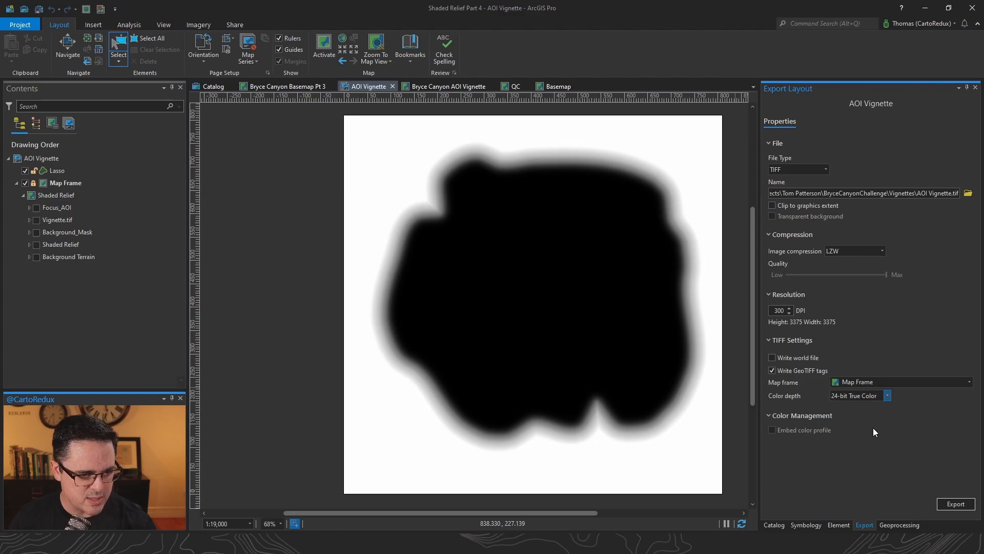
click(956, 504)
Add AOI Vignette.tif from the project's Vignettes folder to the Bryce Canyon AOI Vignette map
click(774, 526)
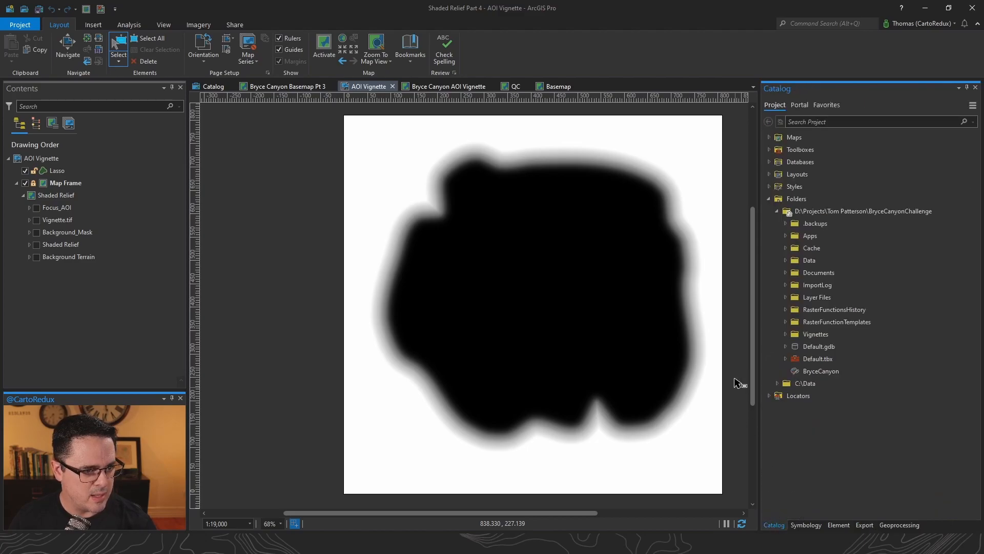
click(785, 333)
click(457, 86)
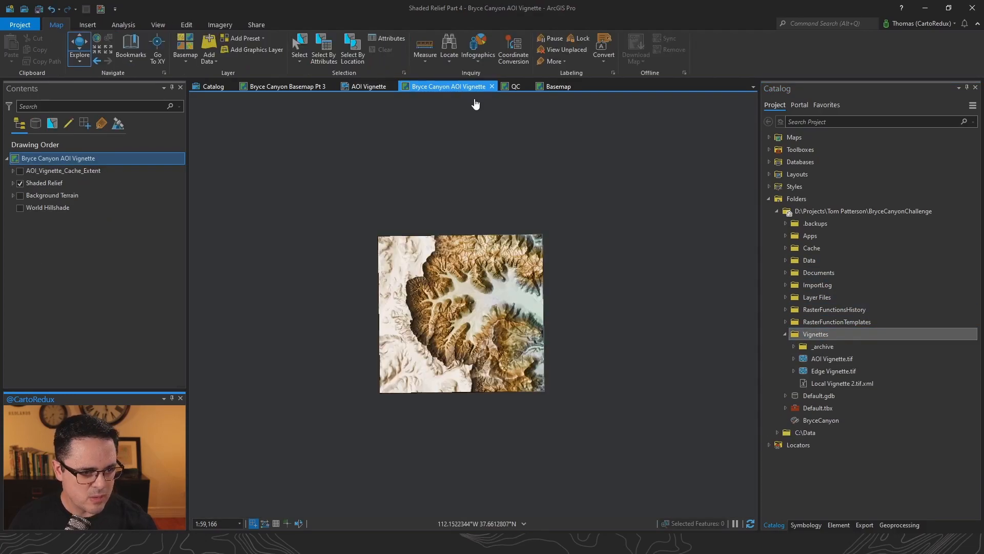
right_click(821, 357)
click(853, 155)
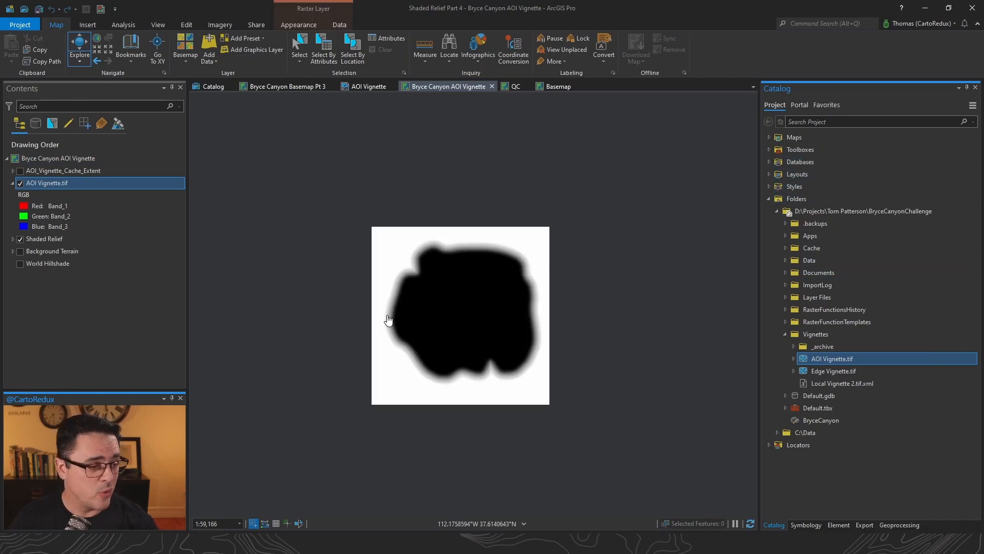
Set the layer blend of AOI Vignette.tif to Screen
click(298, 24)
click(215, 50)
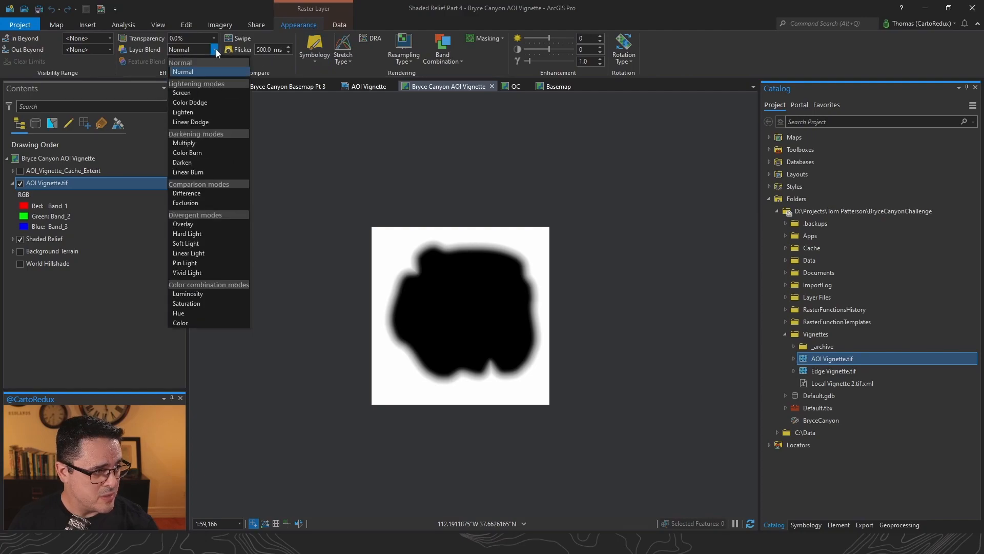
click(198, 95)
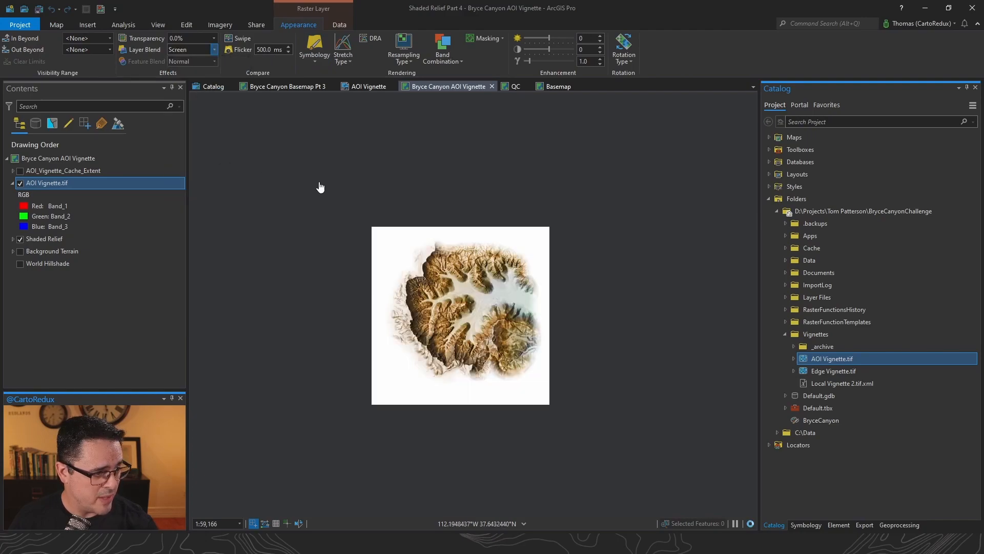
Examine the faded edges around the area of interest and compare the map with AOI Vignette.tif off and on
scroll(430, 274, up, 5)
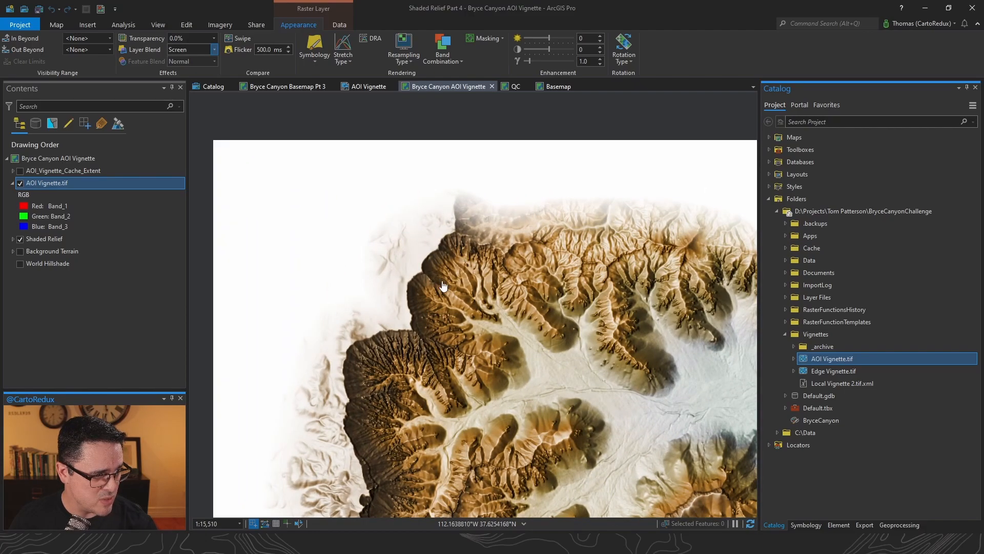
scroll(443, 285, down, 2)
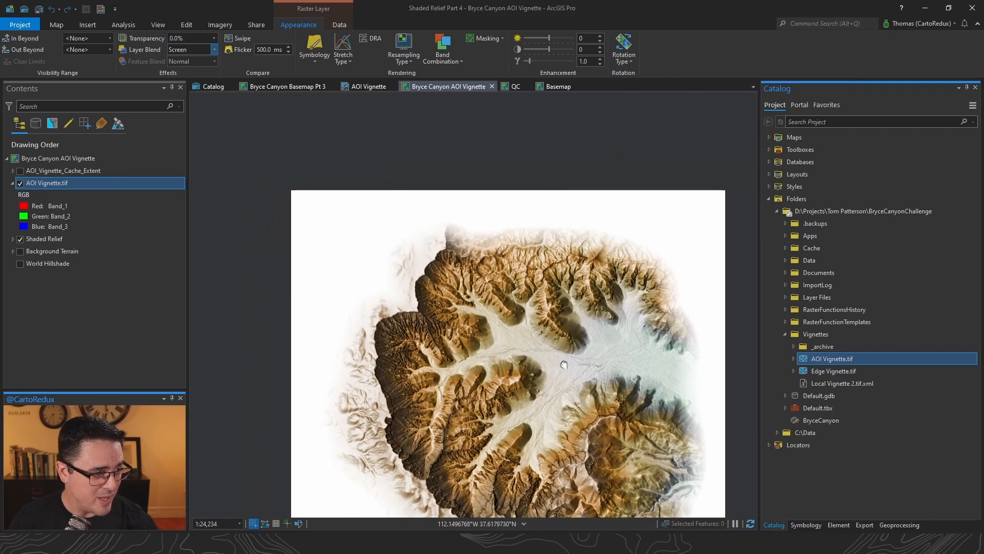
scroll(564, 364, up, 1)
scroll(515, 392, up, 1)
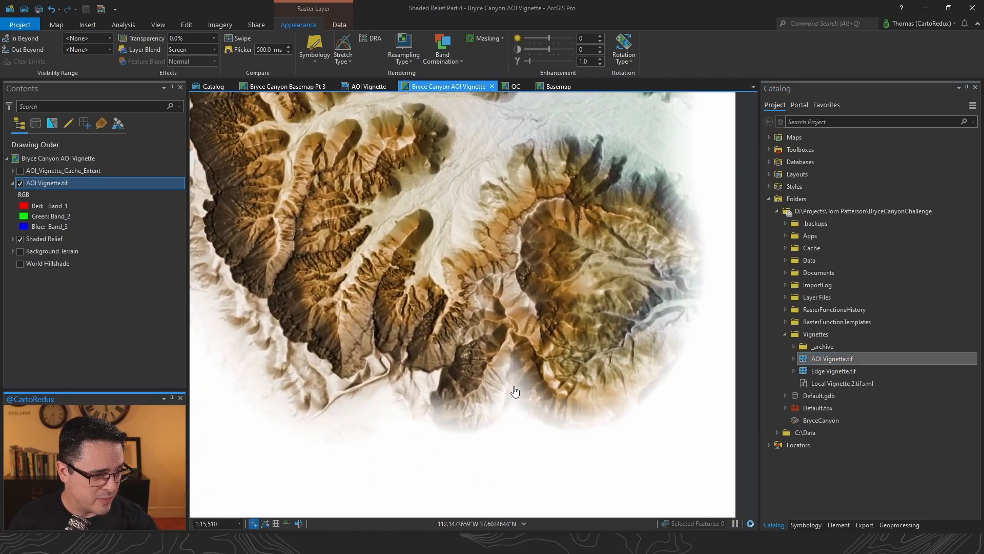
scroll(516, 392, down, 2)
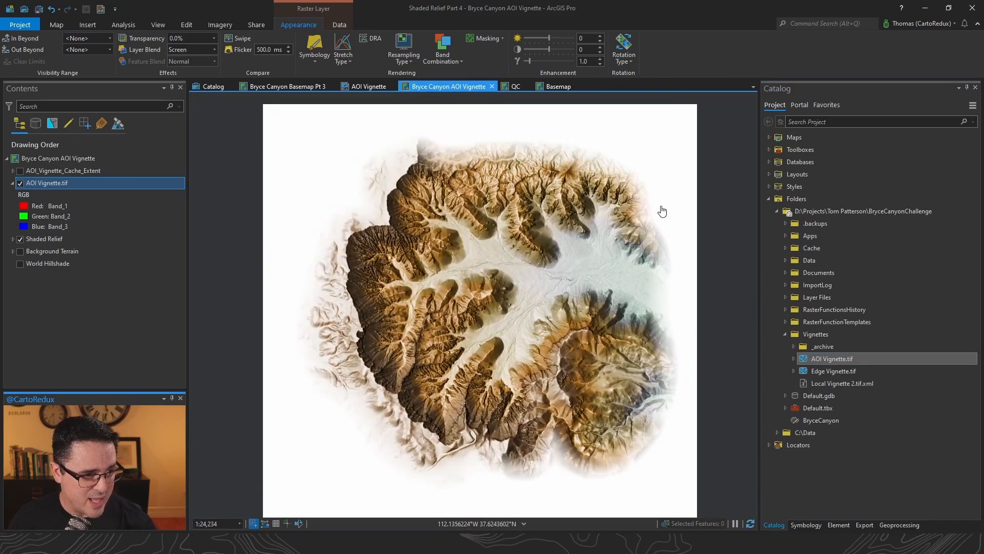
click(20, 183)
click(20, 183)
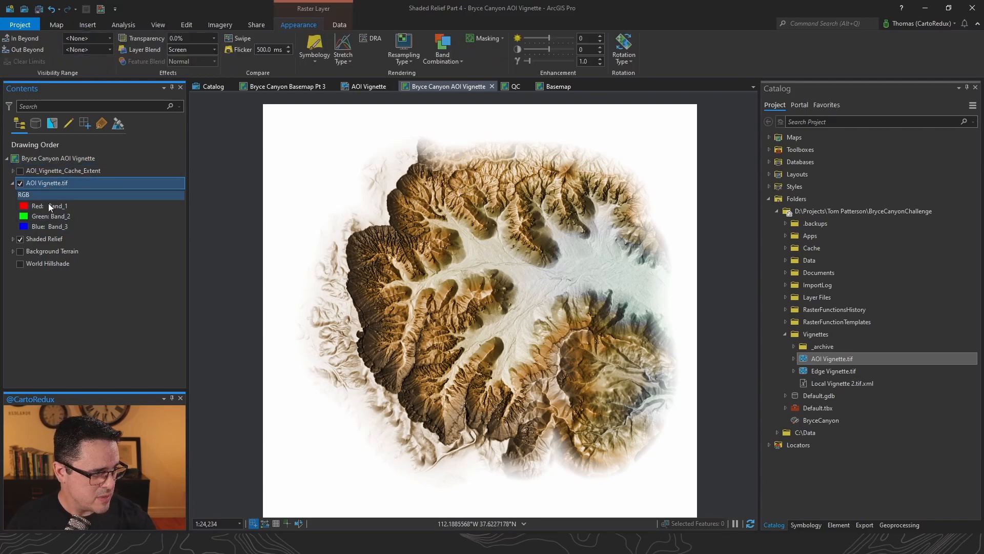
Group the AOI Vignette.tif and Shaded Relief layers and name the group AOI
ctrl+click(44, 239)
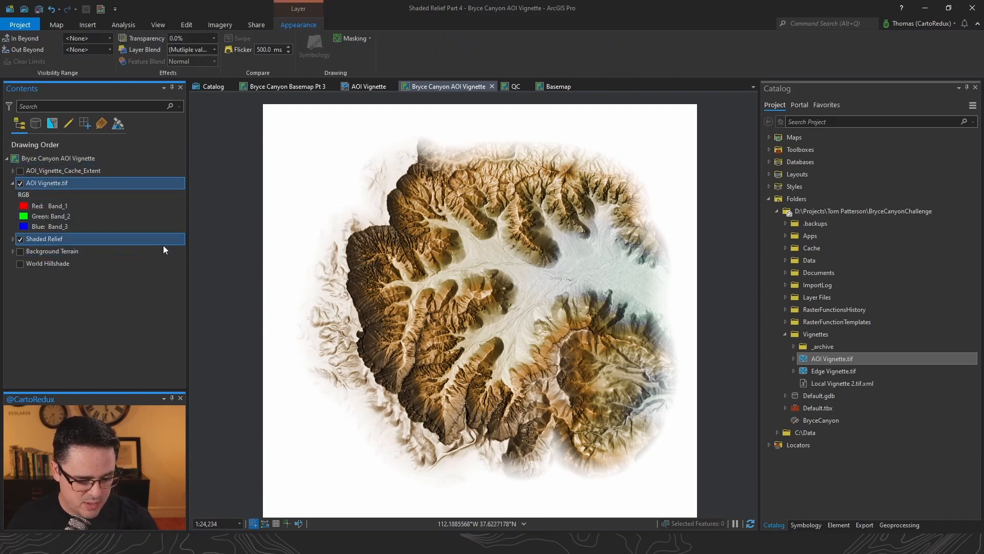
key(ctrl+g)
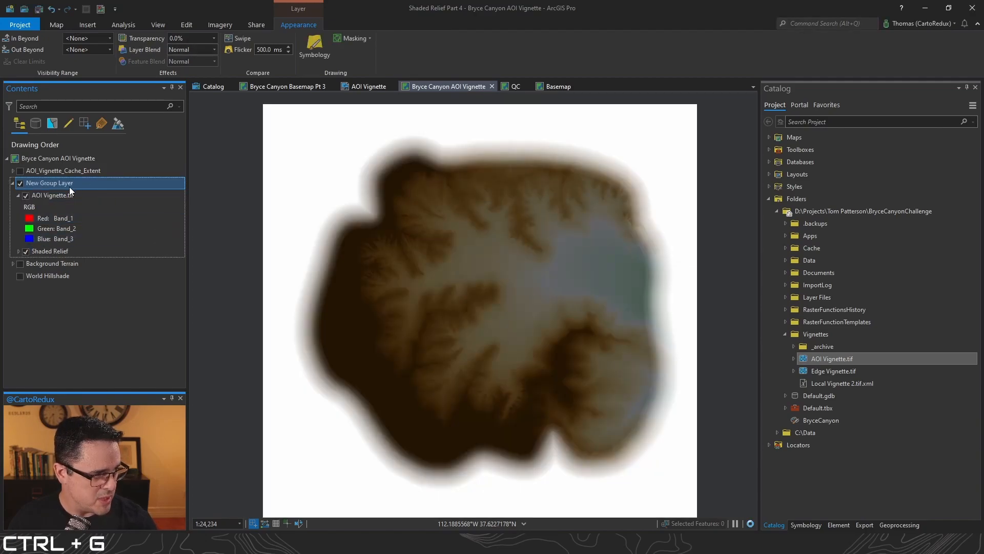
key(F2)
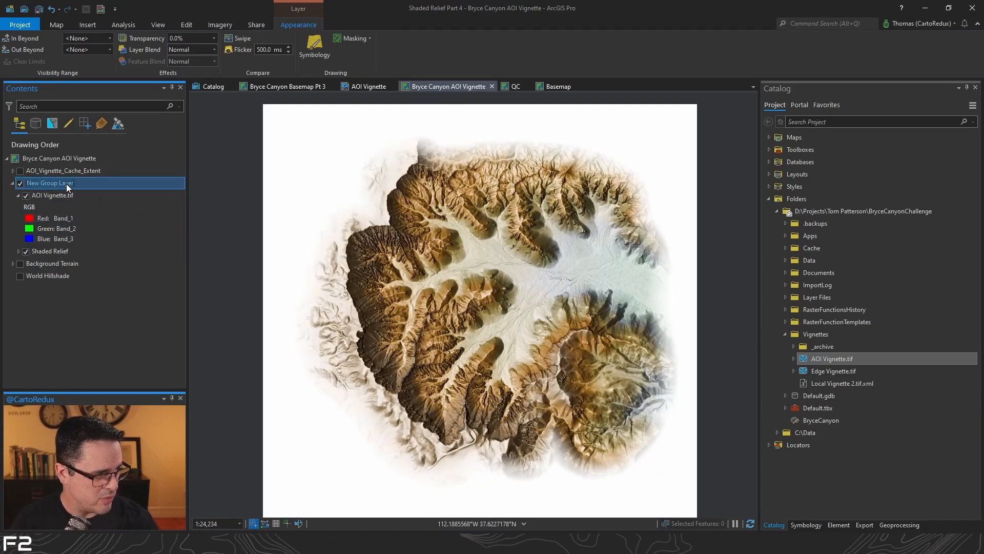
text(AOI)
click(66, 195)
click(57, 186)
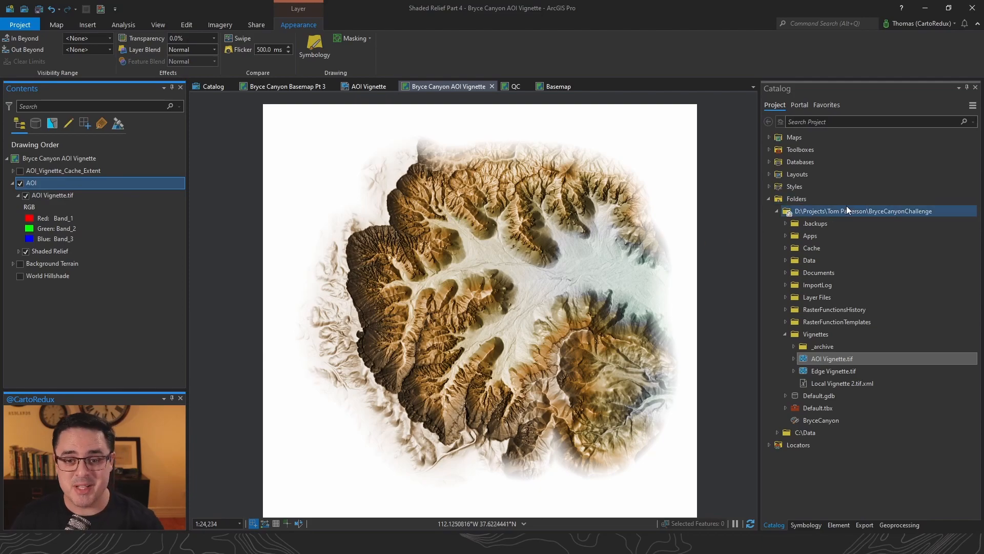
Set the AOI group's layer blend to Darken, show the Background Terrain layer and check how the area of interest blends into it
mouse_move(871, 214)
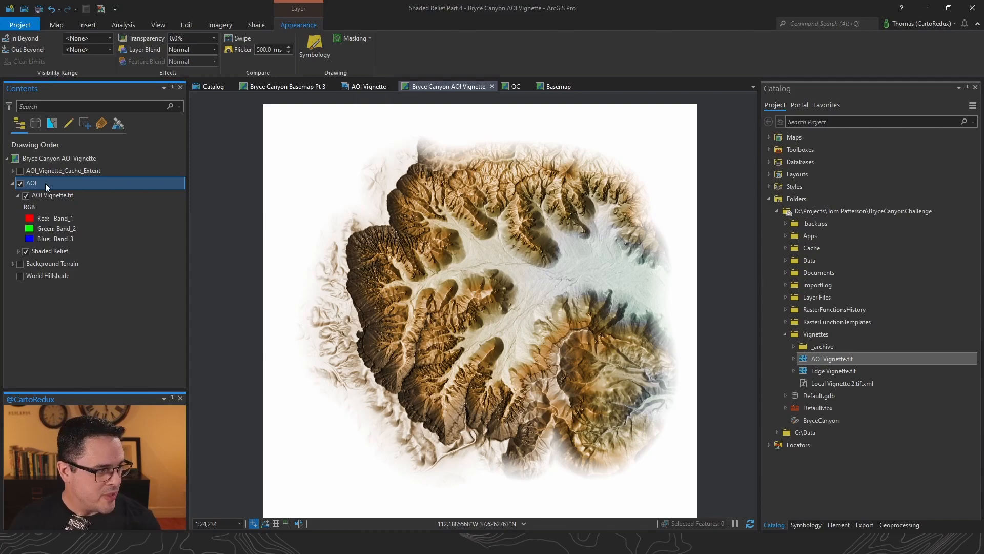
click(215, 48)
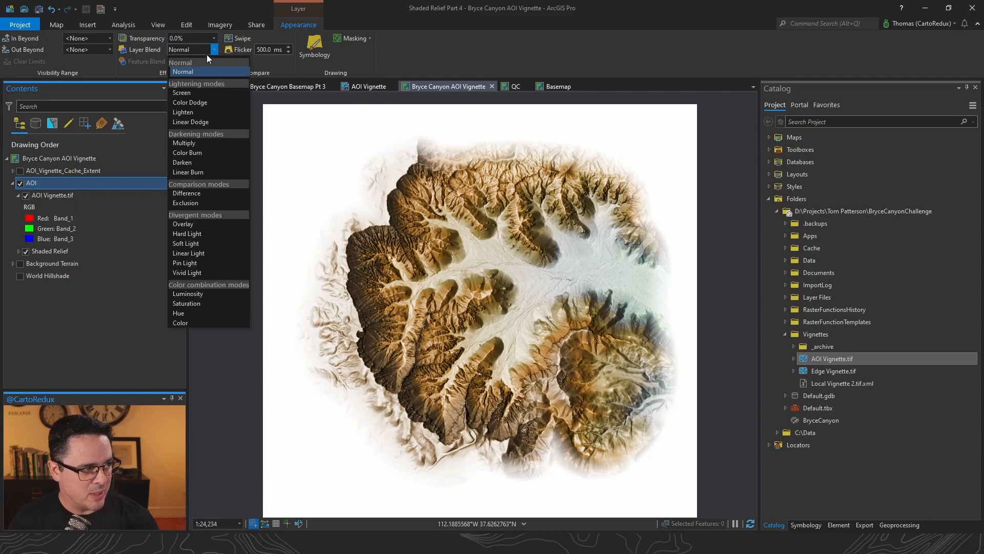
click(207, 163)
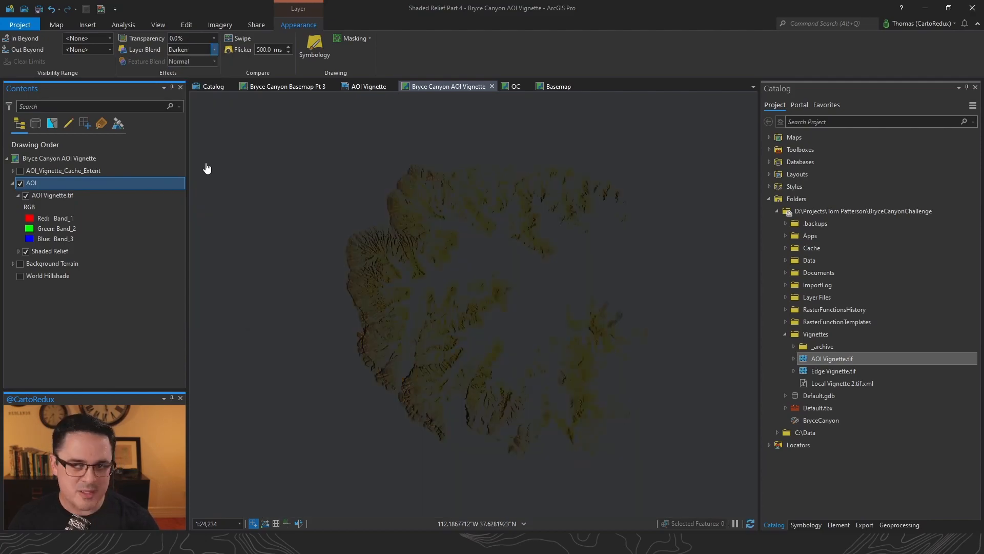
click(20, 264)
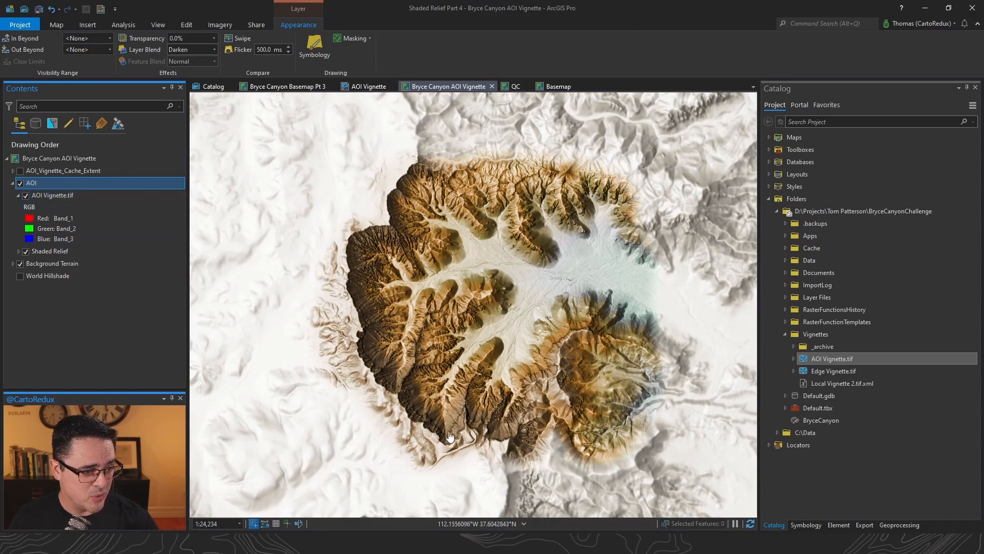
scroll(640, 191, up, 1)
scroll(640, 192, up, 4)
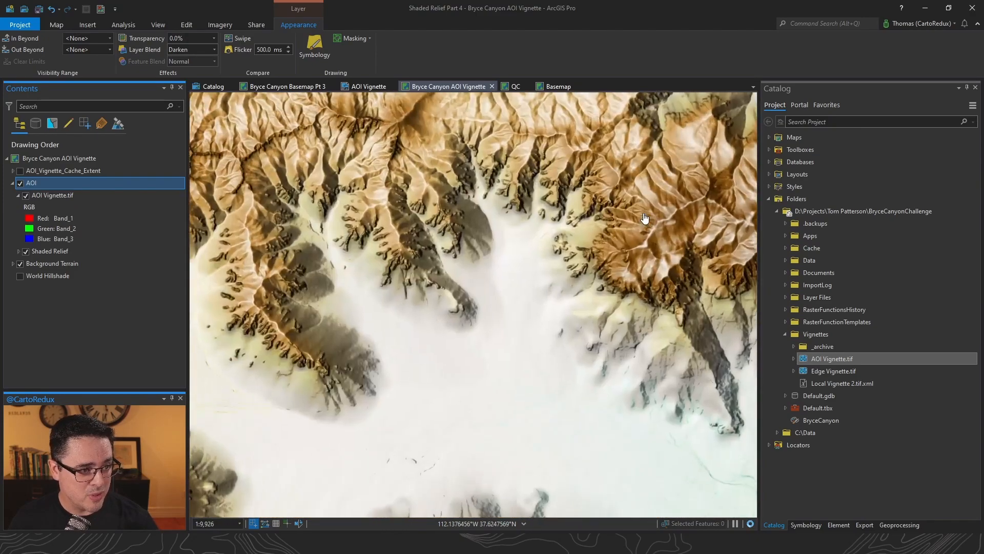
scroll(644, 218, down, 5)
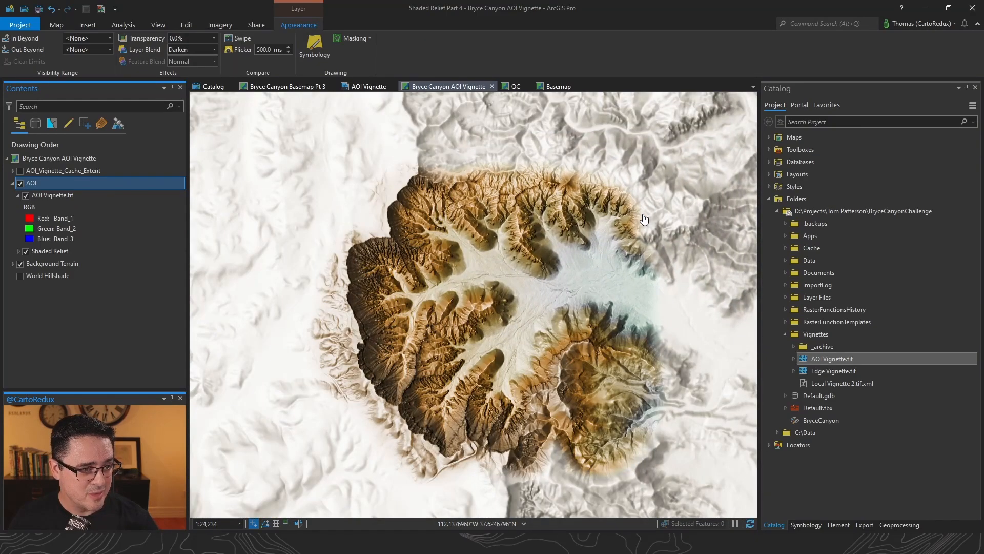
scroll(595, 230, down, 2)
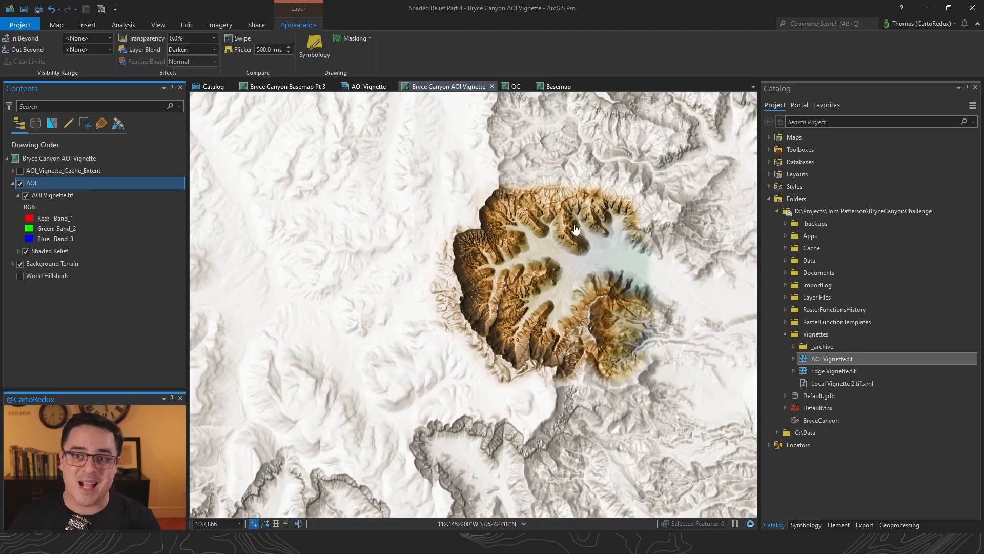
drag(551, 254, 447, 272)
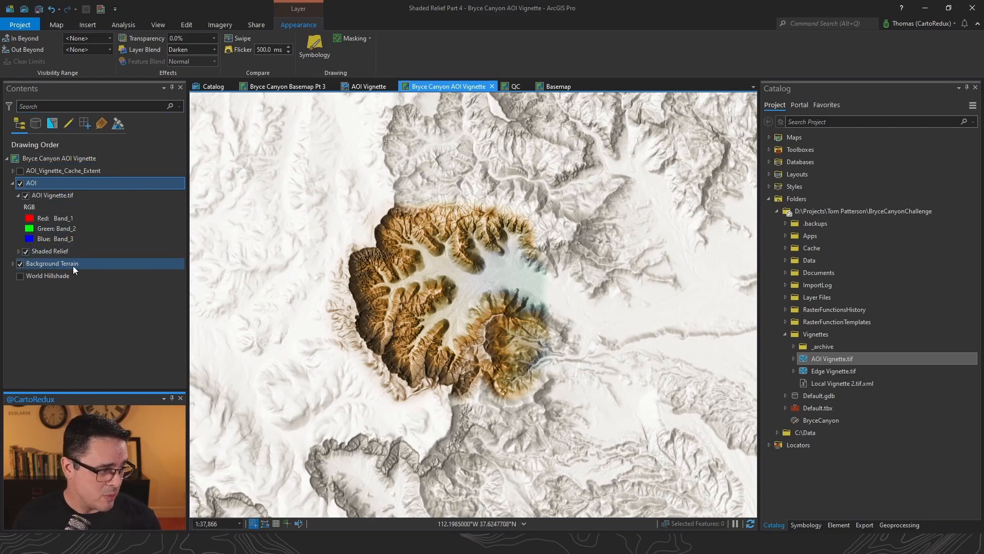
Hide the Background Terrain layer and set the Bryce Canyon AOI Vignette map's background color to white
click(20, 264)
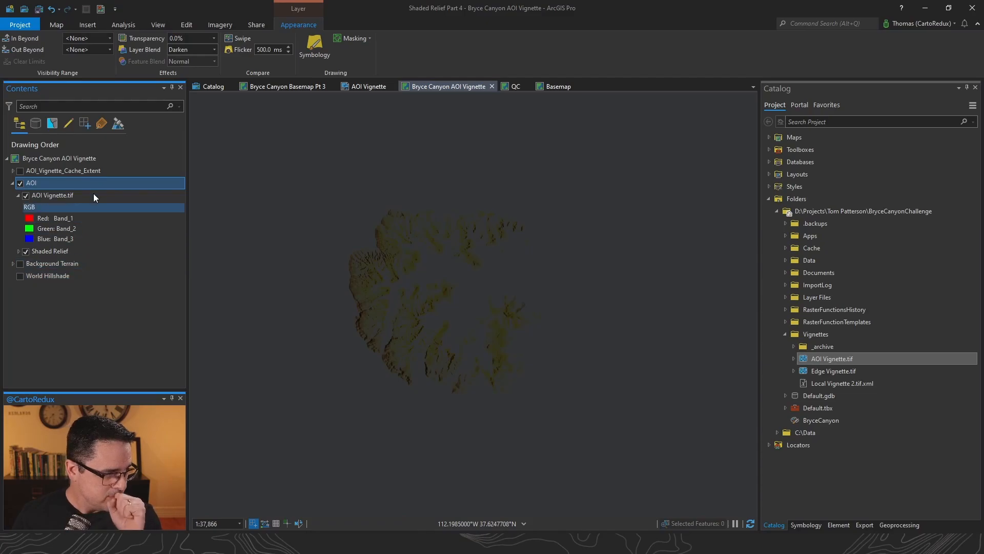
double_click(103, 157)
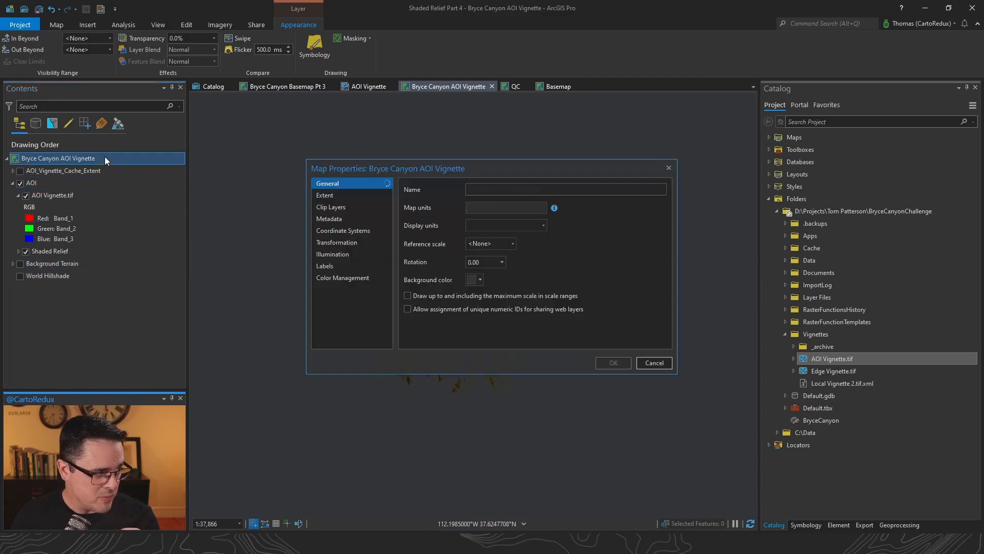
click(478, 279)
click(481, 318)
click(610, 362)
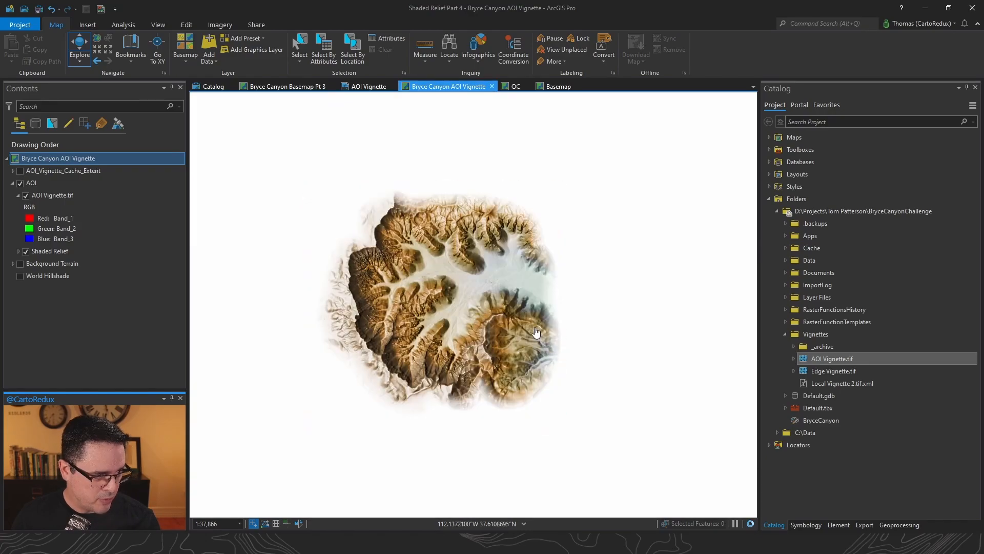
Set the AOI group's layer blend to Normal and check the AOI_Vignette_Cache_Extent outline around the area of interest
click(35, 182)
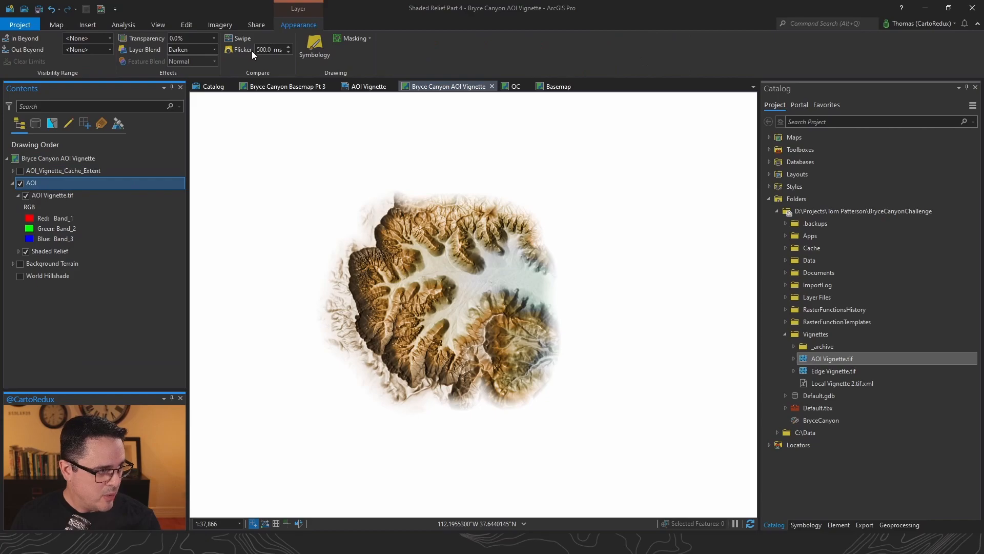
click(215, 49)
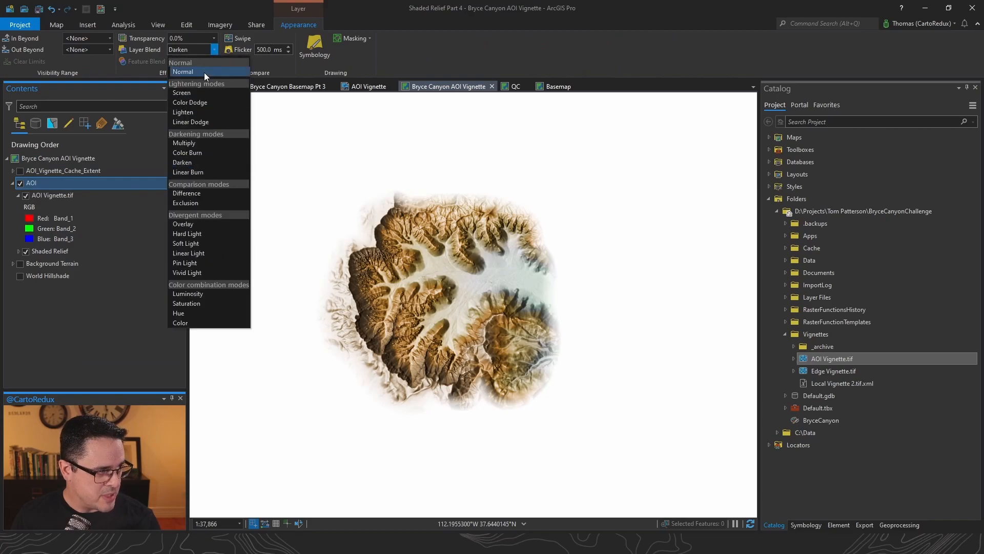
click(204, 73)
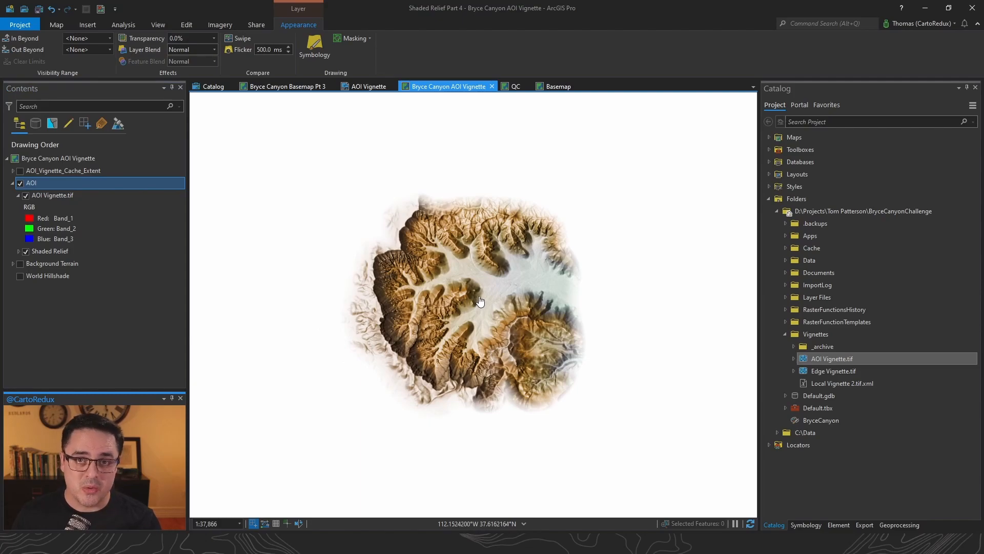
click(20, 171)
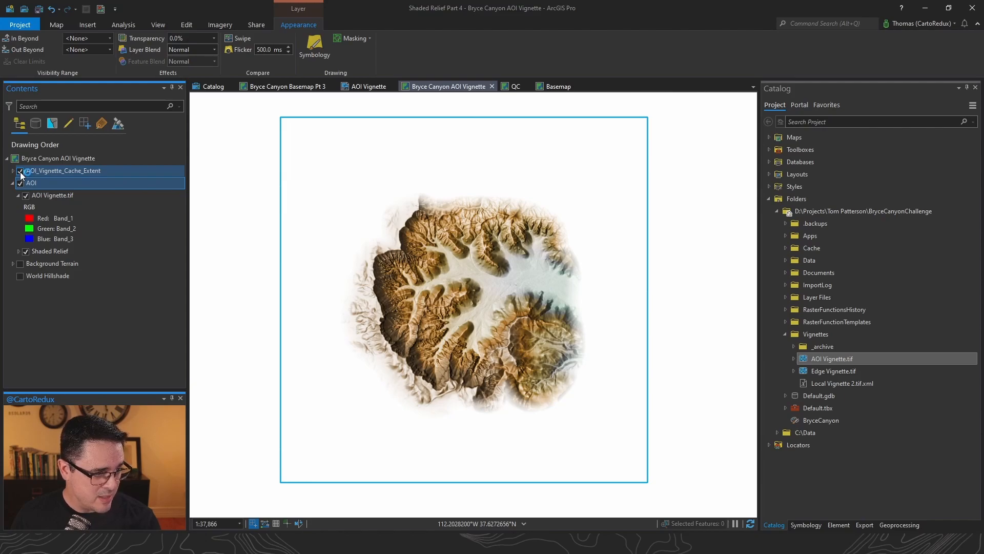
click(21, 171)
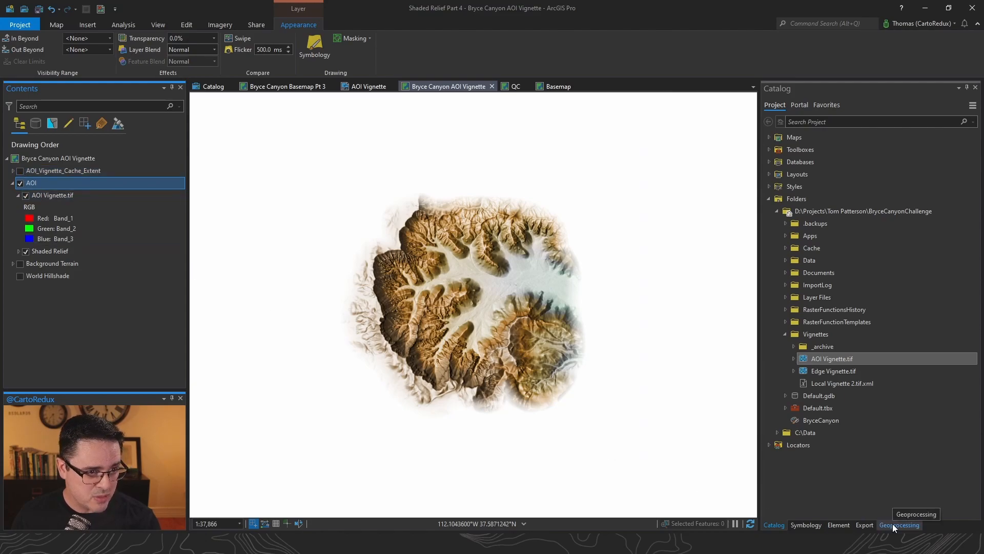
In Manage Tile Cache, exclude the scales from 2256.994353 through 70.5310735 and use AOI_Vignette_Cache_Extent as the area of interest
click(893, 524)
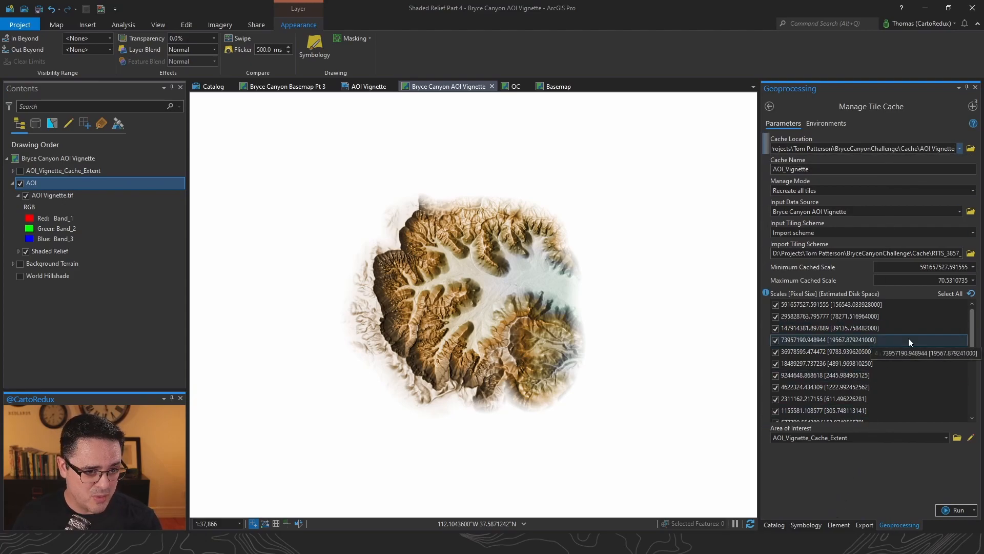
drag(913, 253, 969, 257)
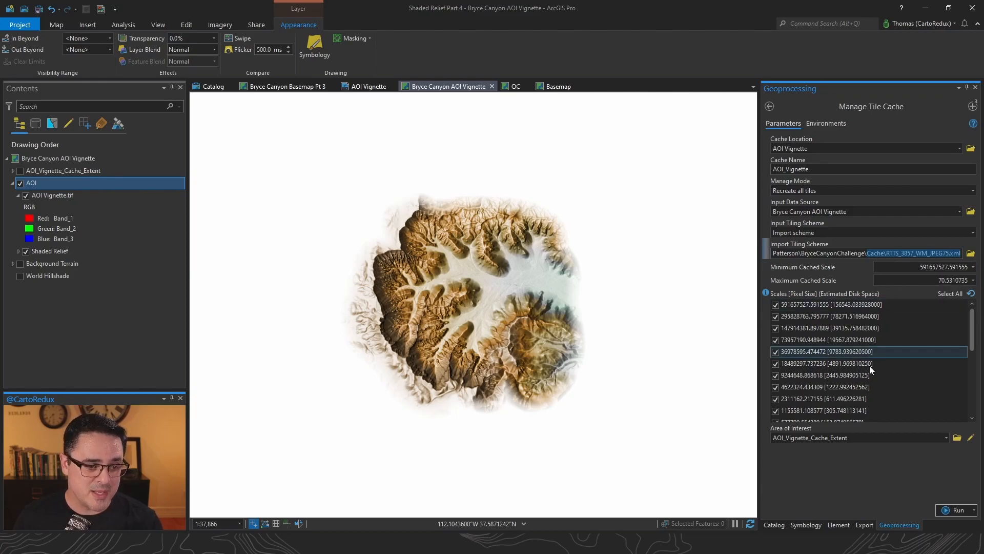
scroll(870, 358, down, 5)
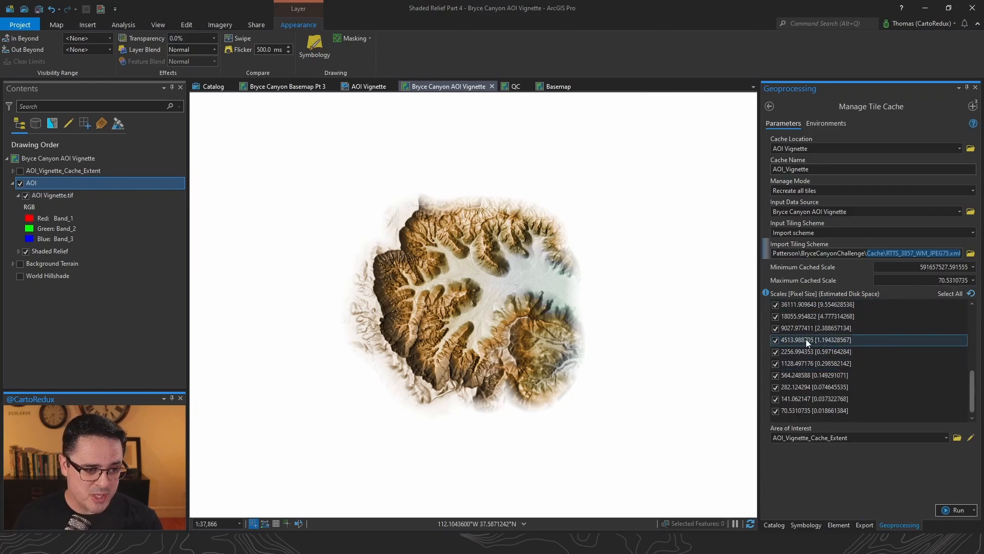
click(804, 354)
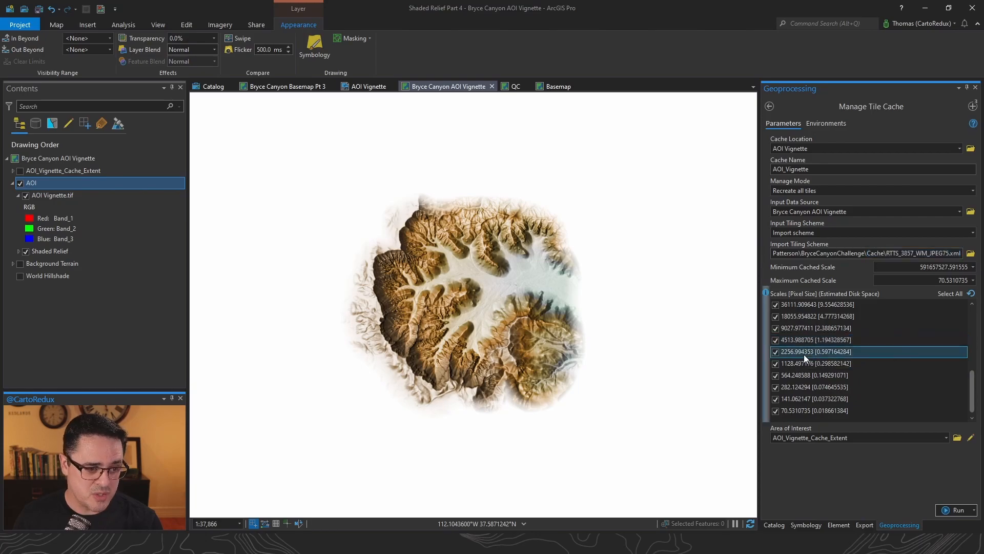
shift+click(804, 410)
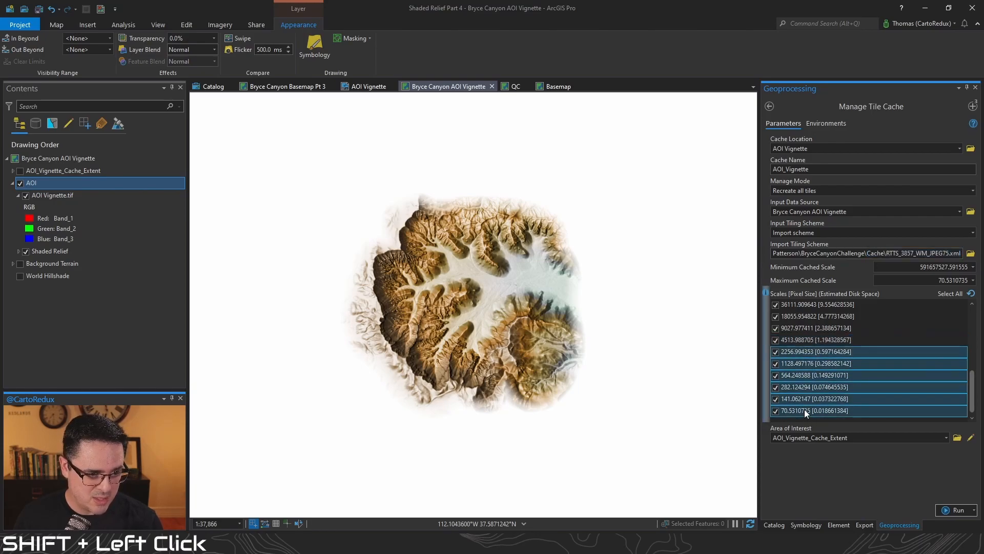
key(space)
click(829, 439)
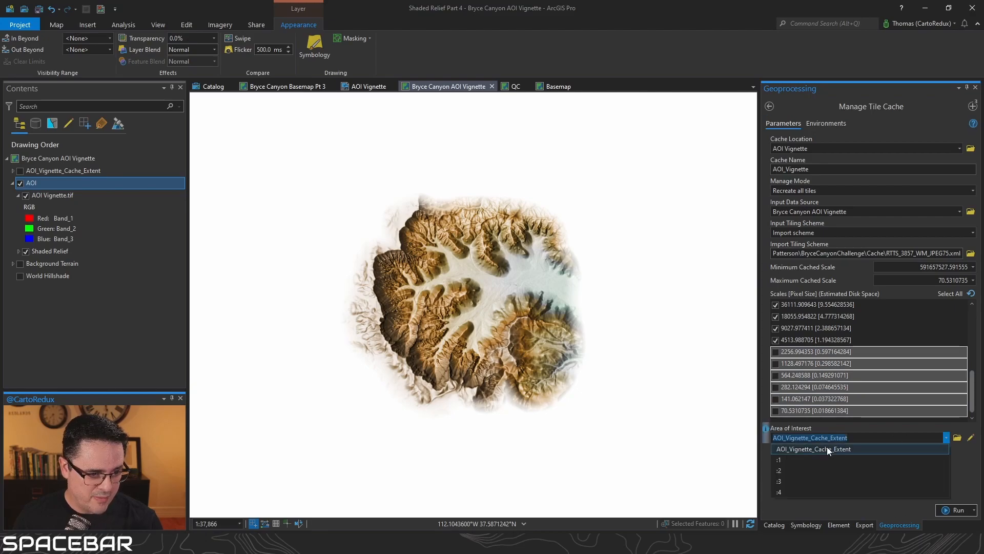
click(822, 448)
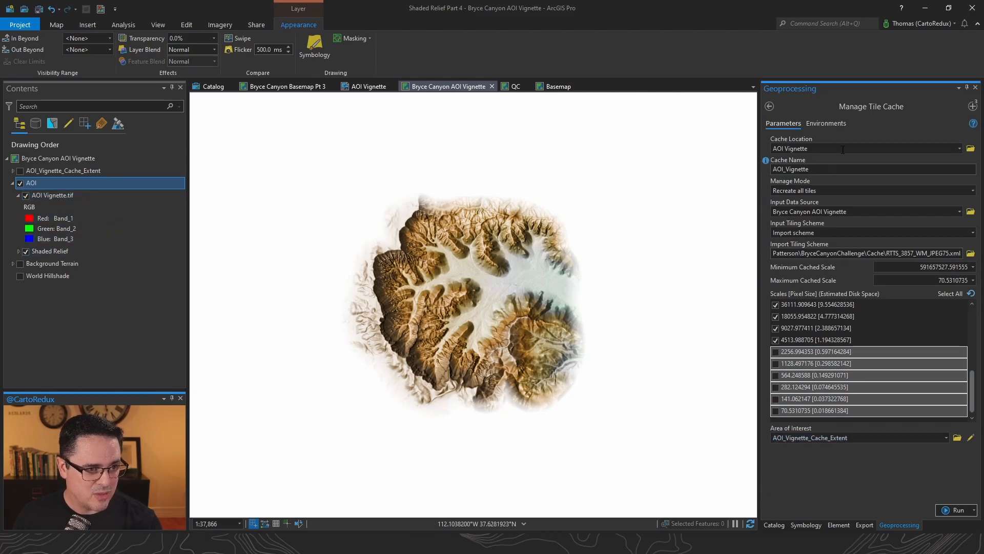
Check the parallel processing factor and the included scales, and run Manage Tile Cache for the AOI_Vignette cache
click(825, 123)
click(801, 161)
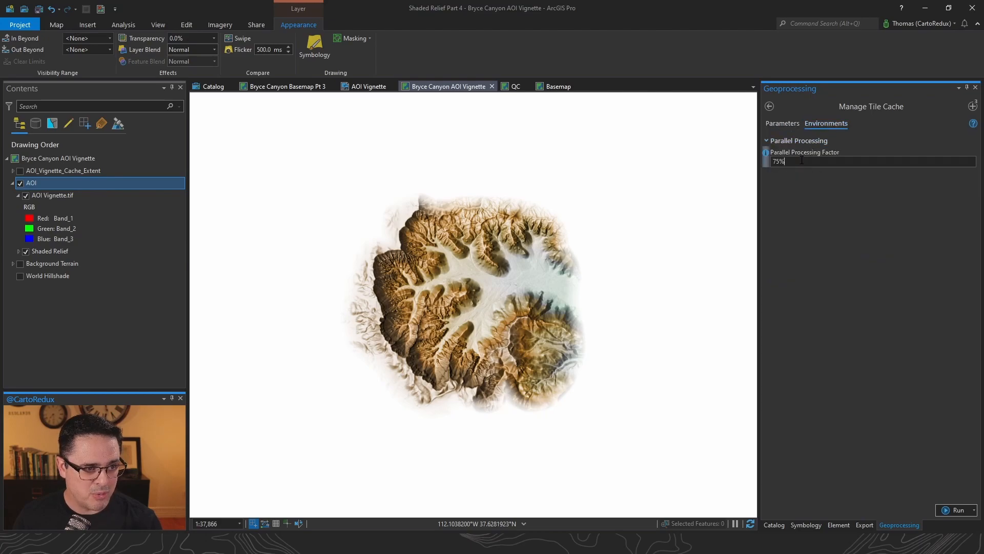
click(794, 122)
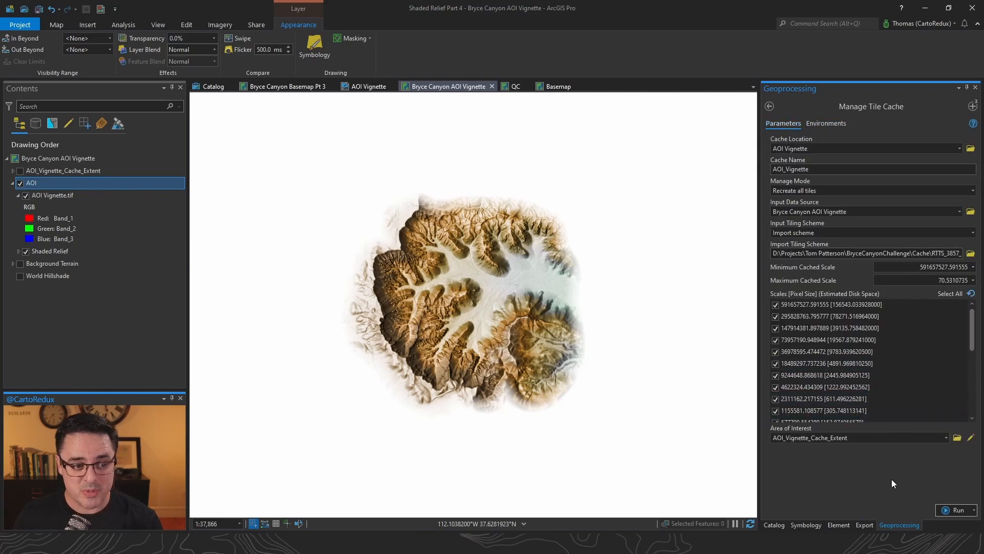
scroll(927, 367, down, 1)
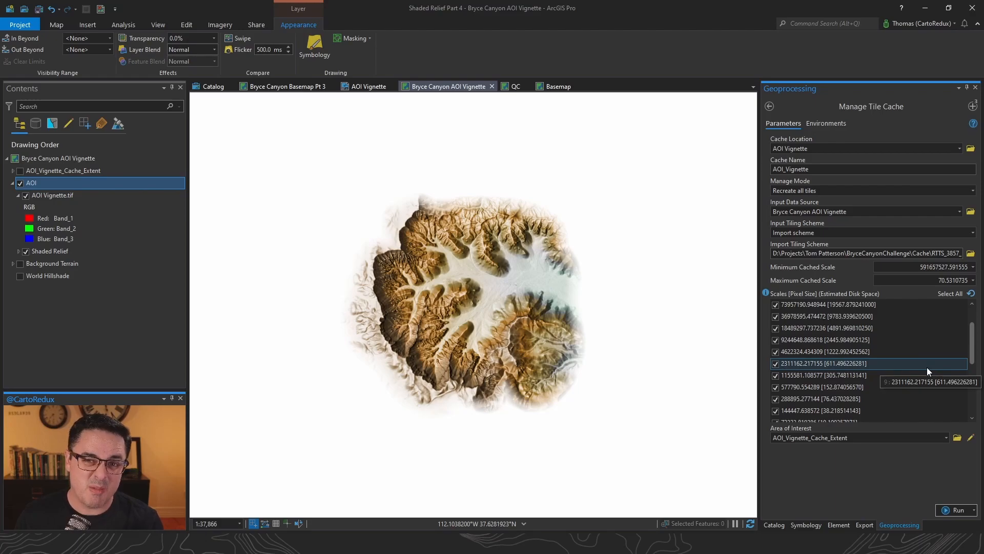
scroll(926, 409, down, 2)
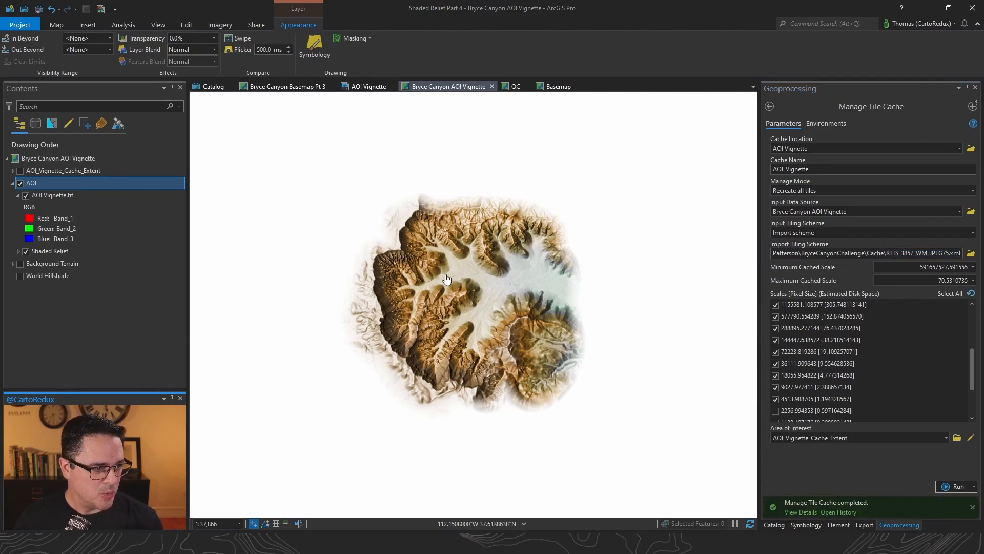
Add the Bryce Canyon AOI Vignette tile cache from the Cache\AOI Vignette\AOI_Vignette folder to the QC map
click(512, 85)
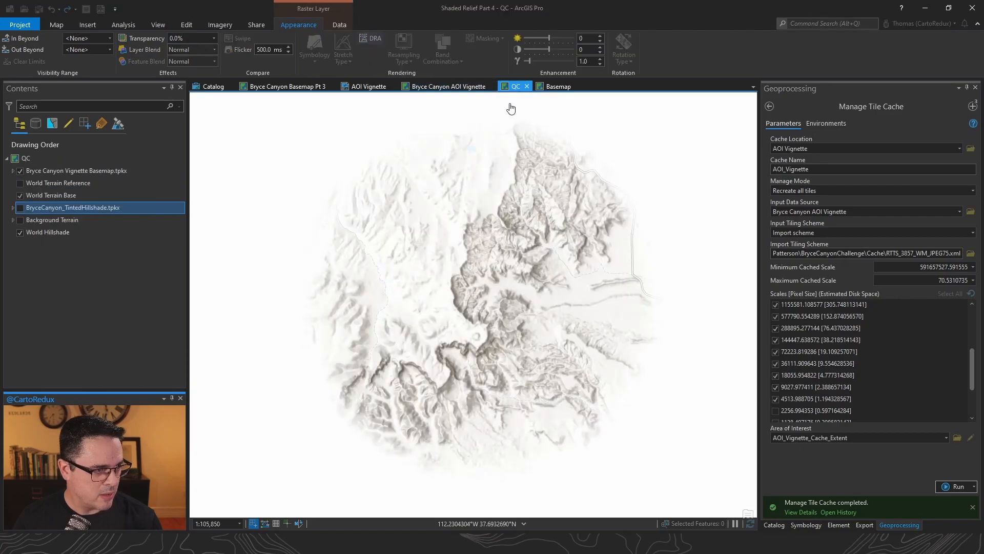
click(774, 524)
click(786, 246)
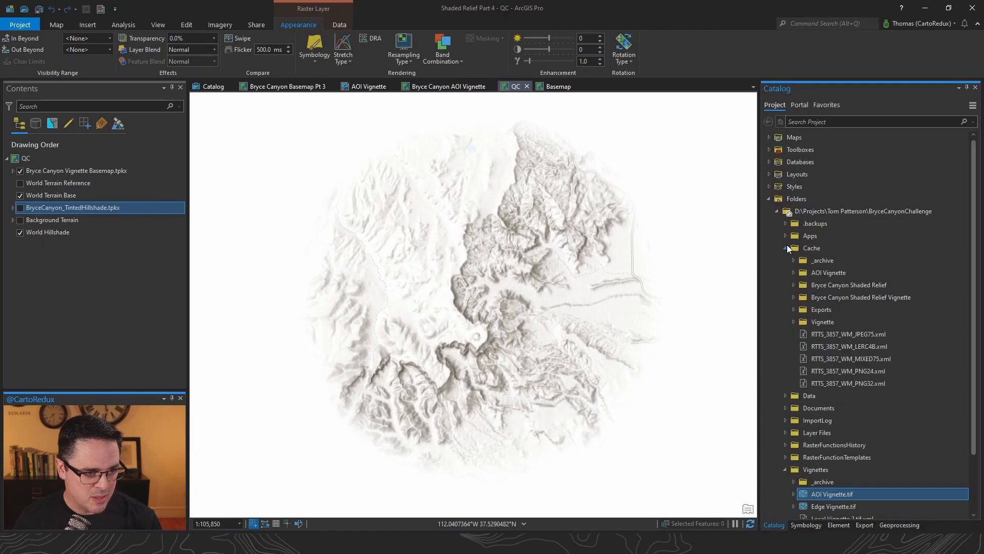
click(793, 272)
click(803, 285)
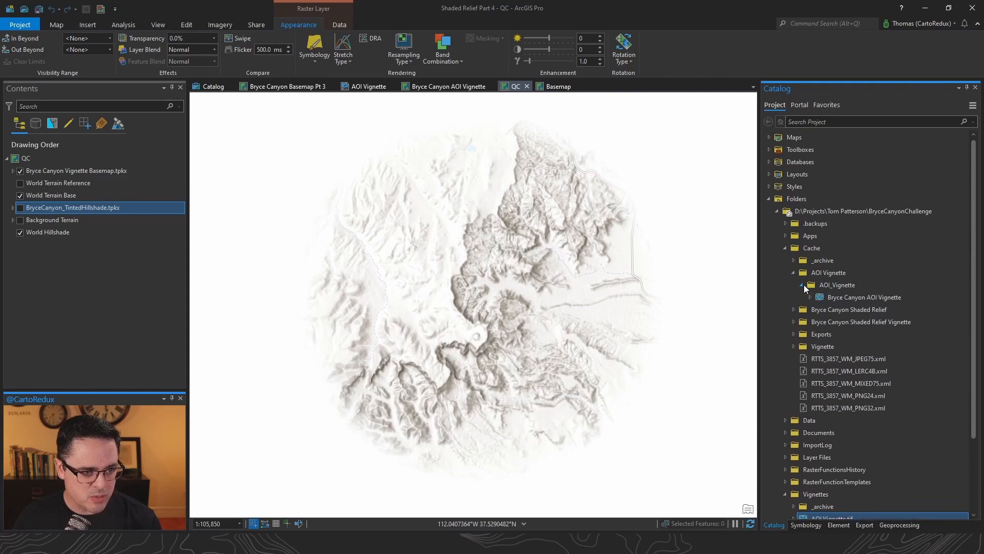
right_click(844, 300)
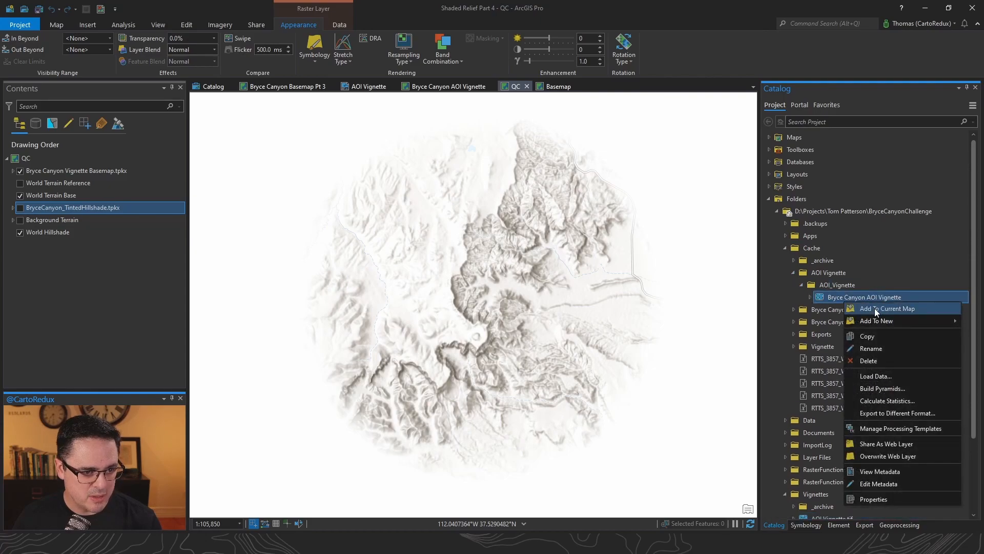
click(875, 308)
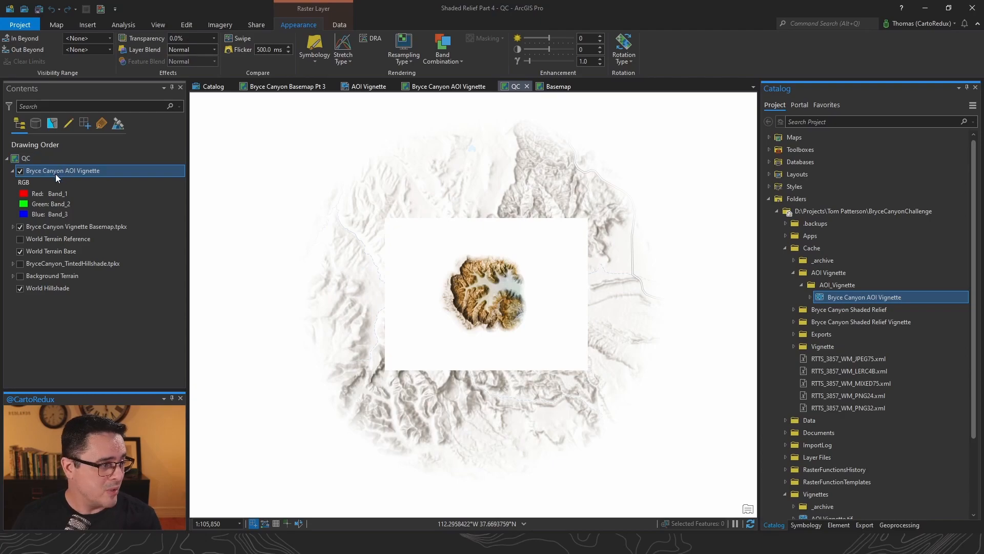
Set the Bryce Canyon AOI Vignette layer's blend to Darken and compare the QC map with the layer on and off
click(214, 48)
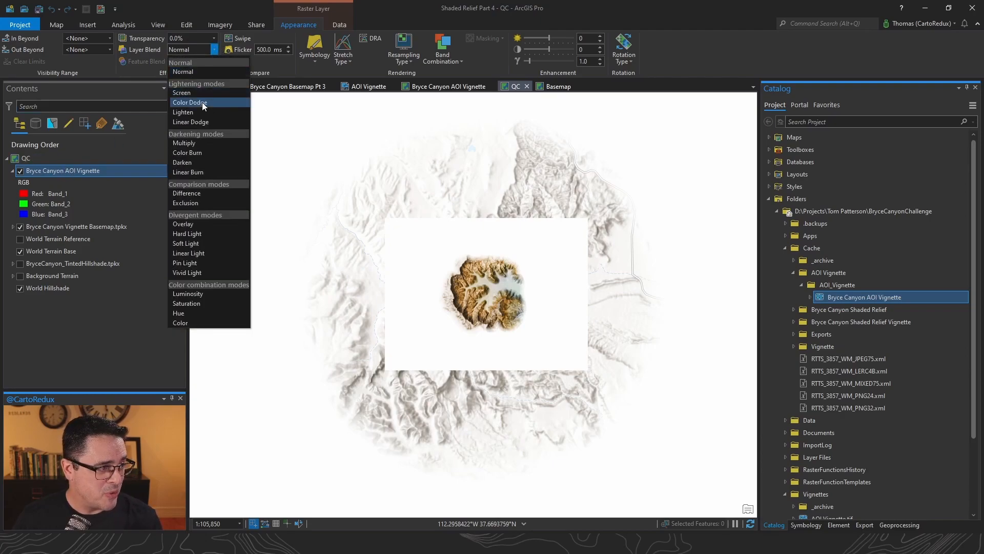
click(199, 162)
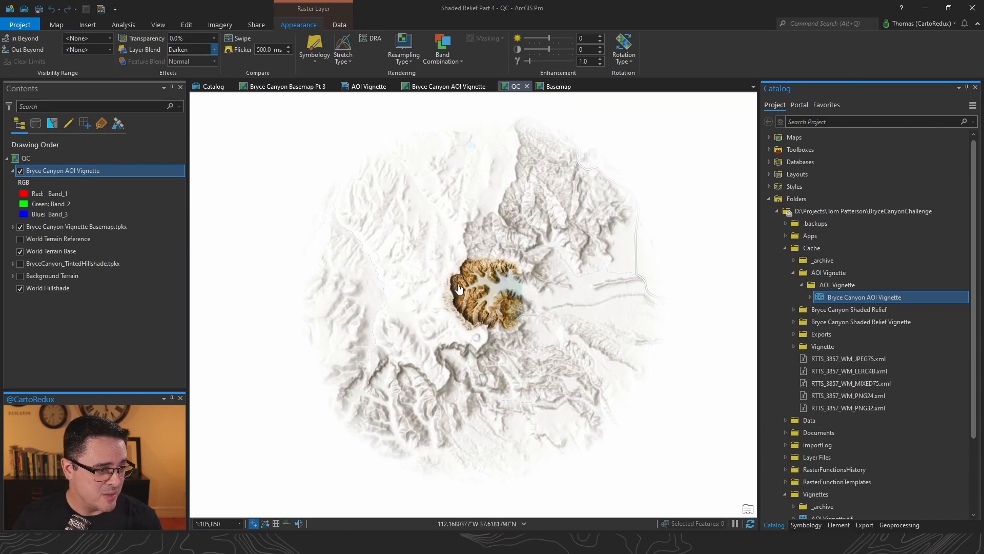
scroll(459, 290, up, 4)
scroll(464, 277, up, 2)
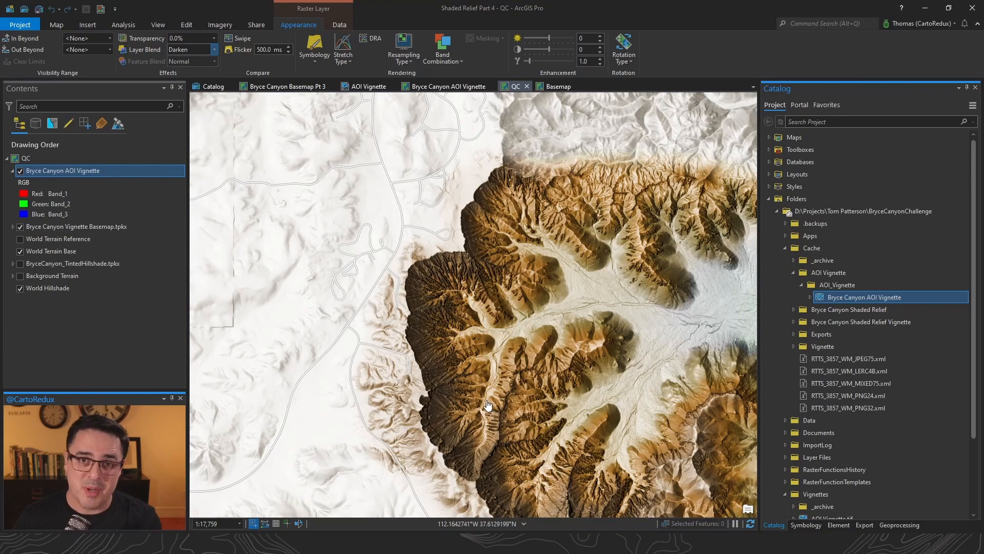
scroll(523, 402, down, 2)
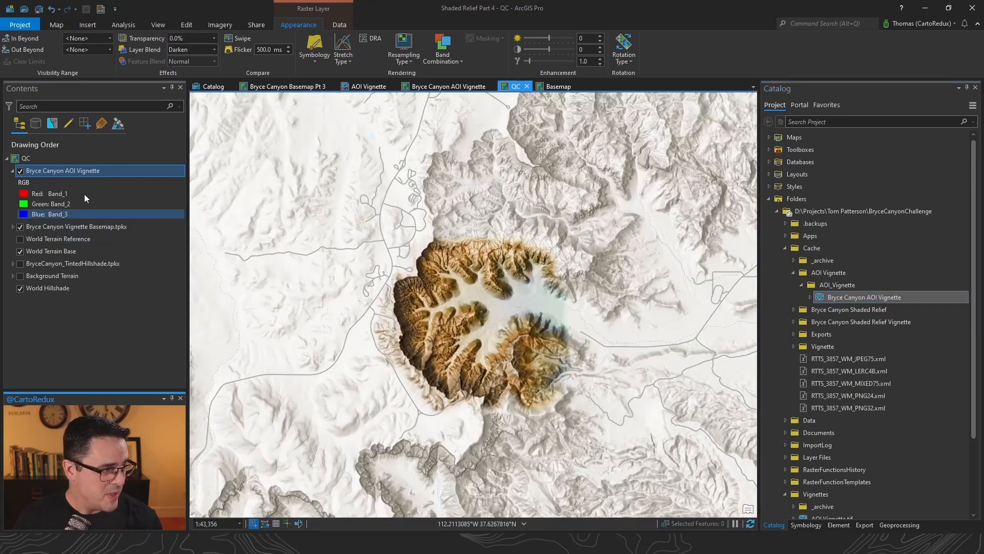
click(20, 171)
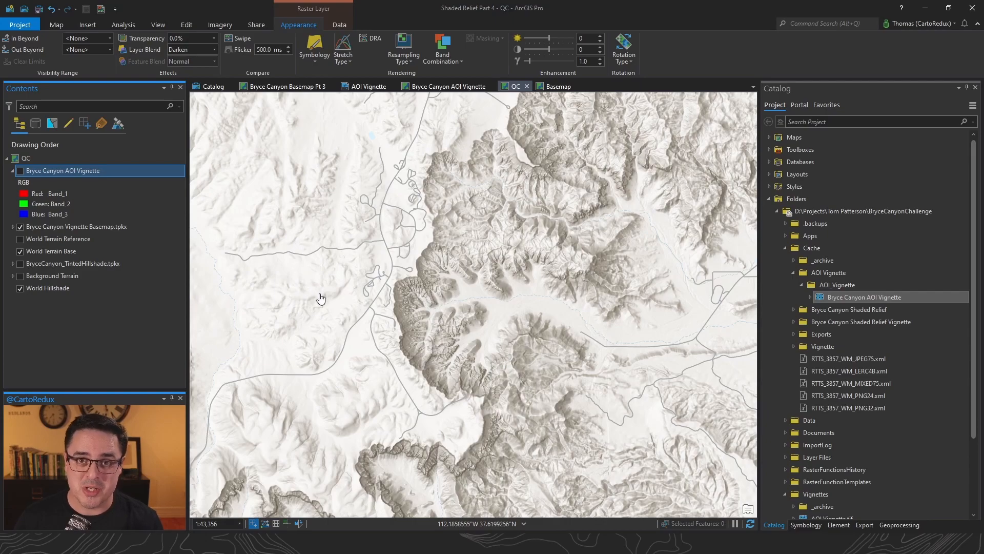
Open the Export Tile Cache tool and choose the Bryce Canyon AOI Vignette cache from the AOI_Vignette folder as its input
click(897, 524)
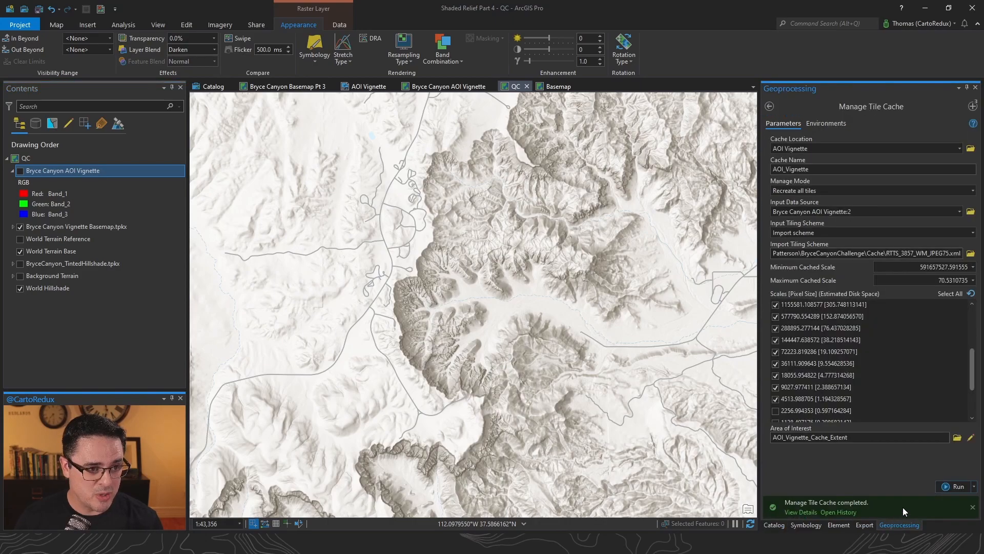
click(973, 108)
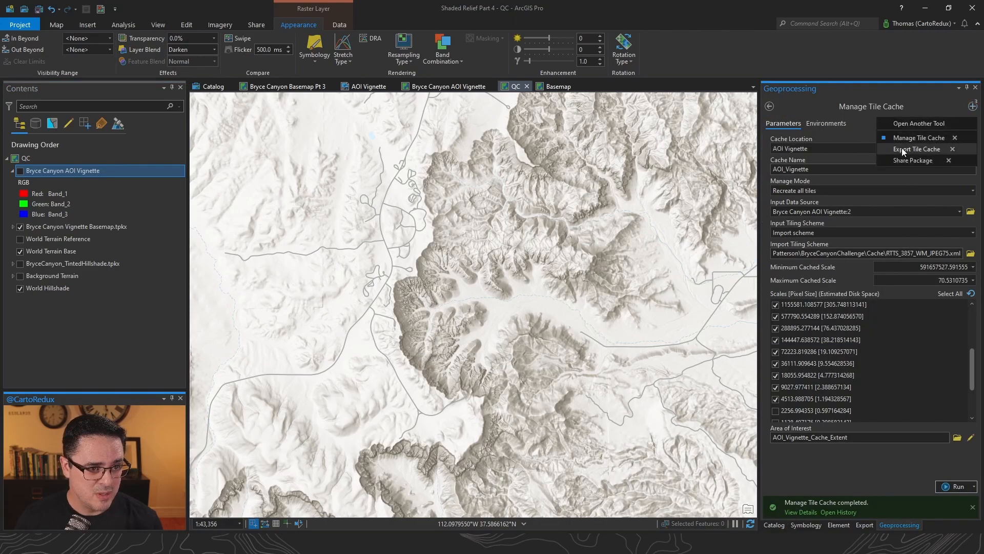
click(903, 147)
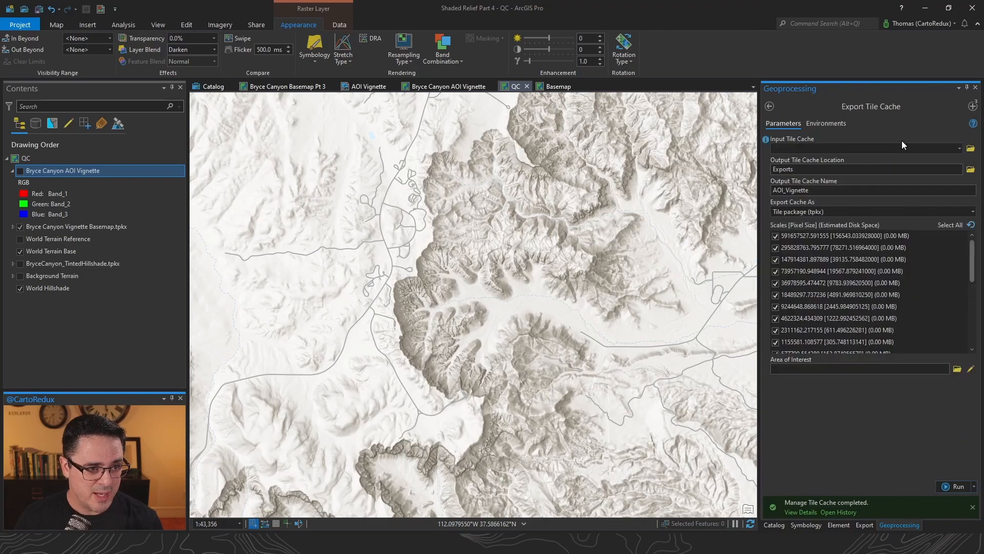
click(960, 148)
click(960, 149)
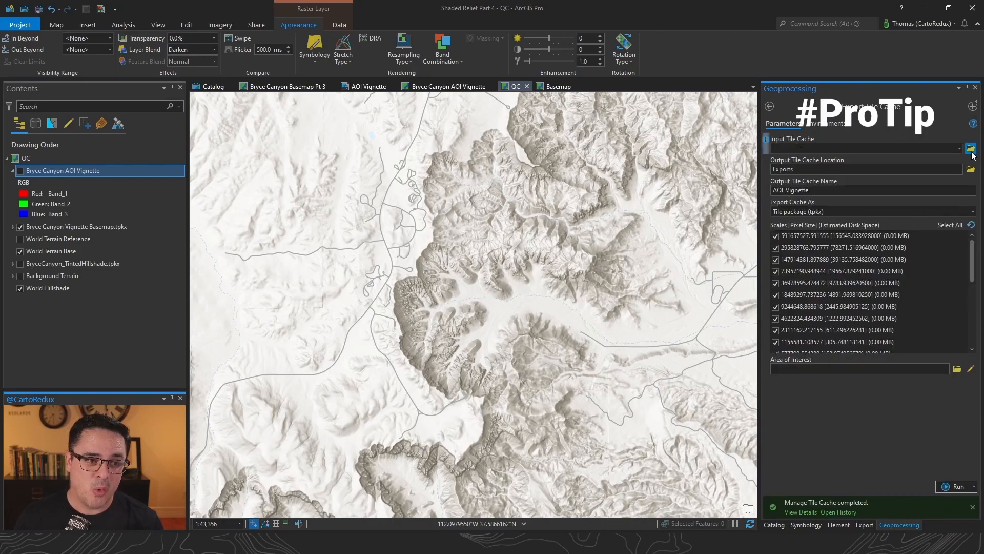
click(971, 148)
click(353, 280)
double_click(447, 220)
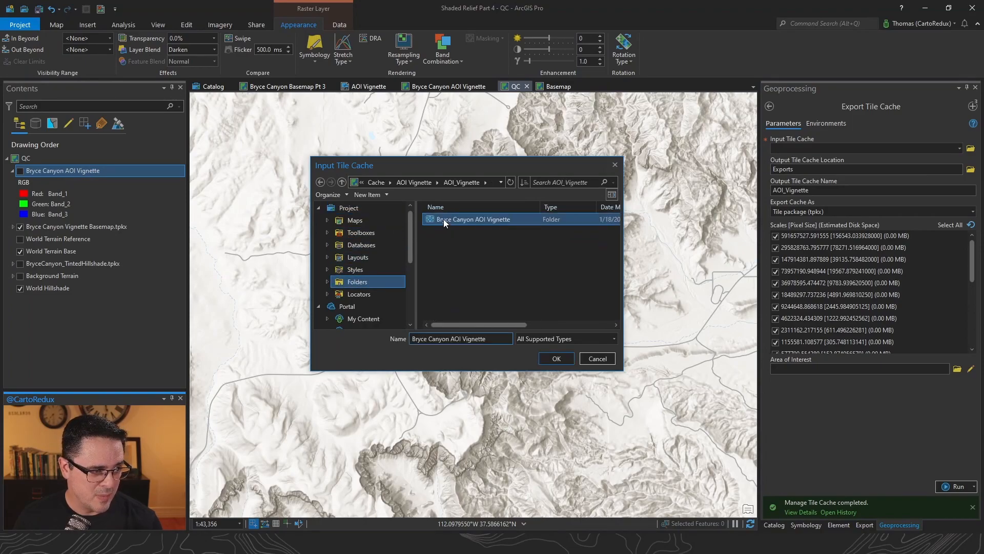
double_click(500, 217)
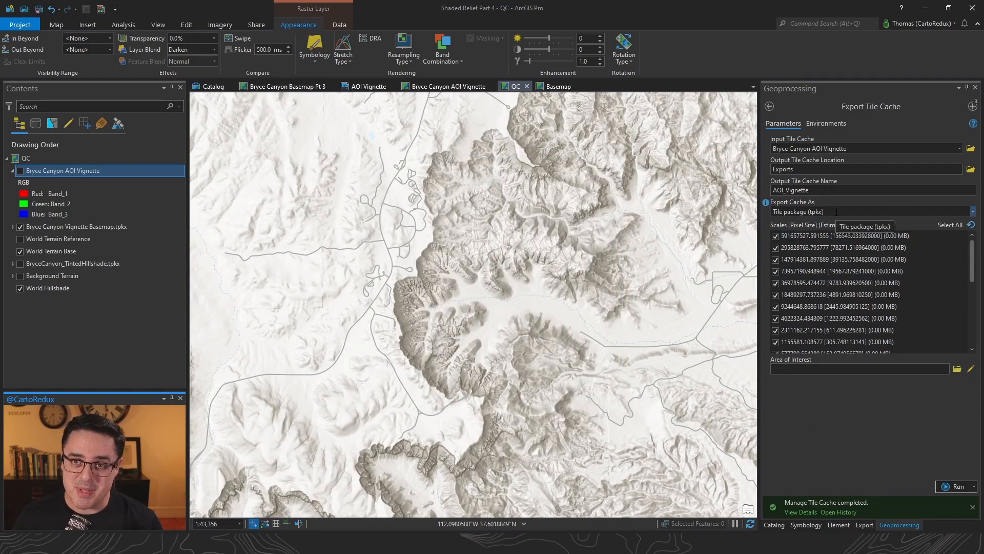
Check the parallel processing factor and the included scales, and run Export Tile Cache for the AOI_Vignette tile package (tpkx)
click(820, 123)
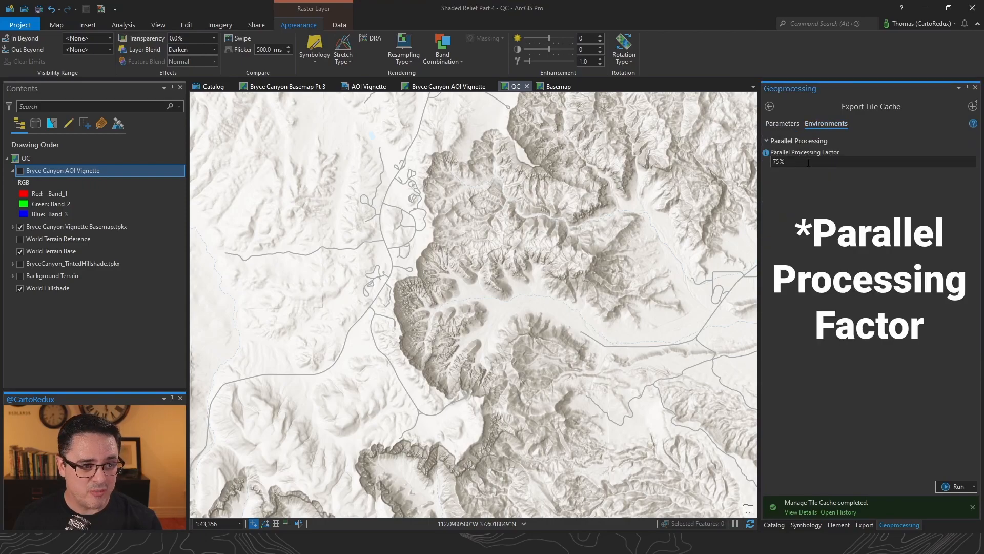
click(792, 125)
scroll(839, 295, down, 5)
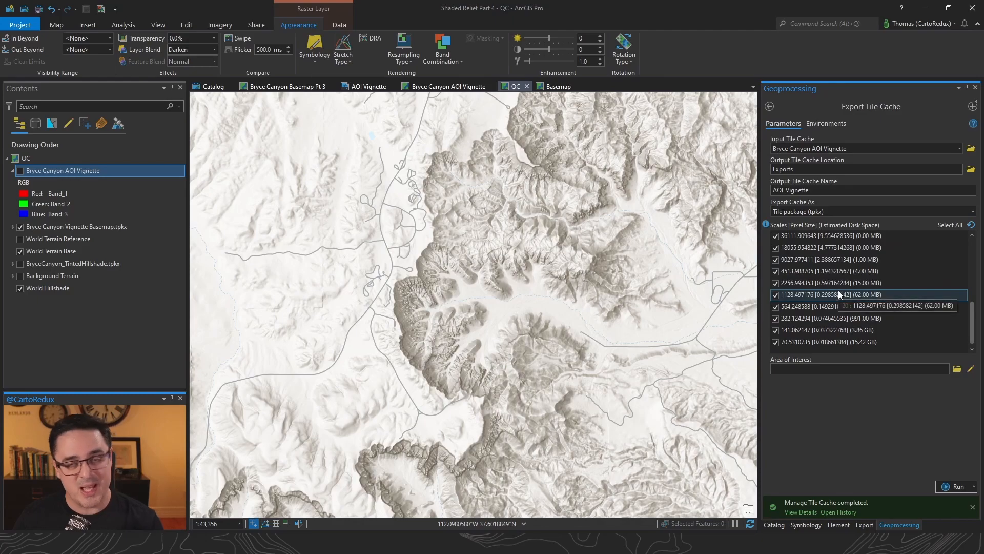
click(947, 484)
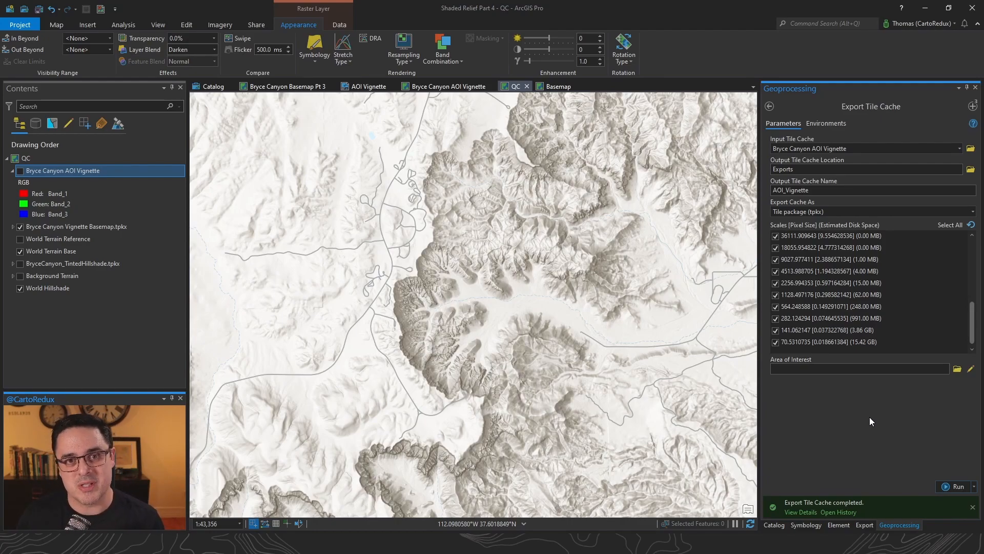
Open the Share Package tool and choose the exported AOI_Vignette tile package as its input
click(972, 106)
click(924, 160)
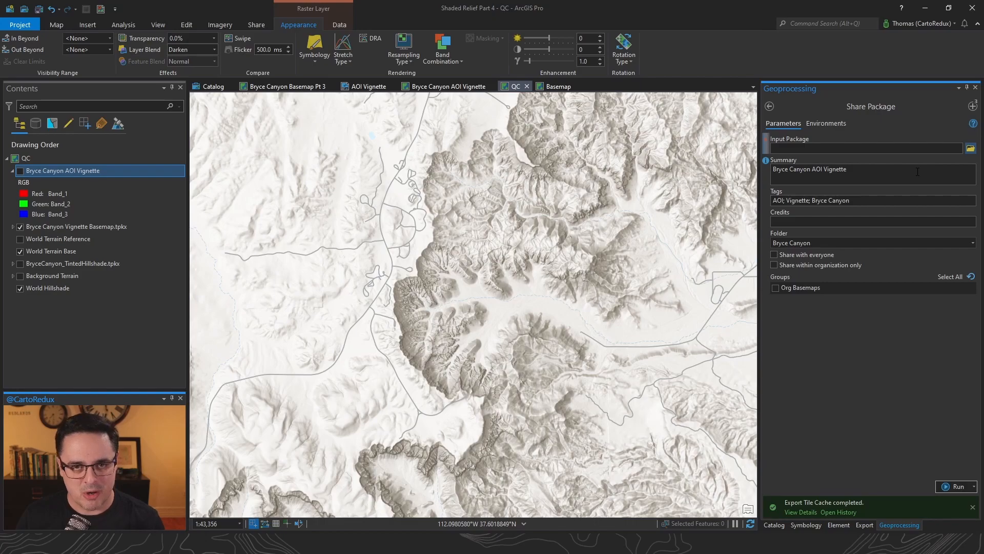
click(970, 148)
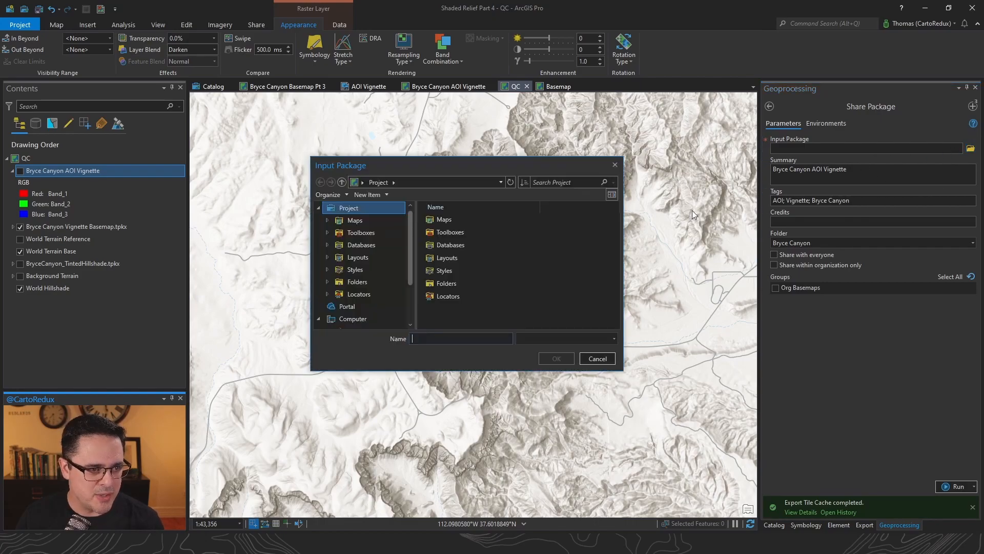
double_click(447, 281)
click(467, 231)
click(556, 359)
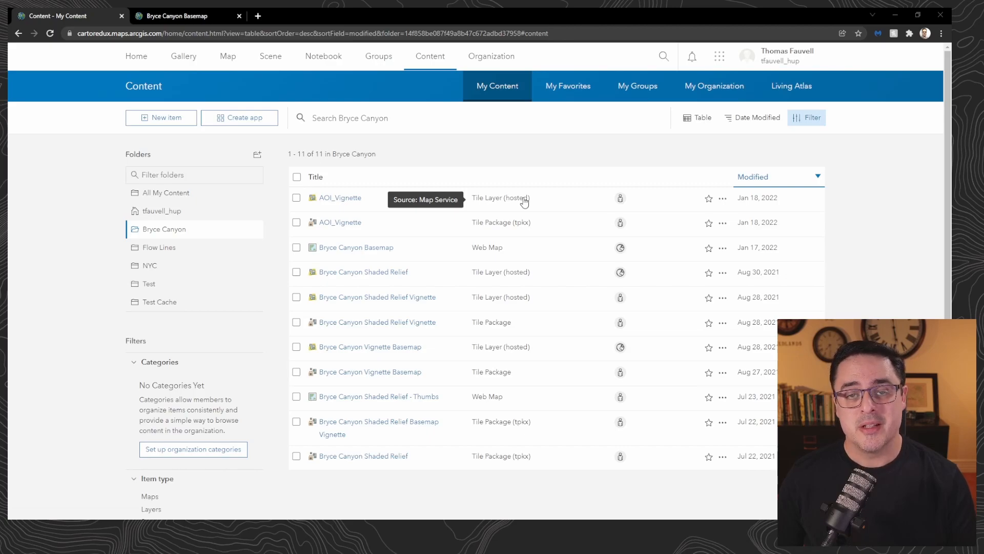
In ArcGIS Online, open the AOI_Vignette hosted tile layer's settings and examine its tile details for each scale
click(340, 200)
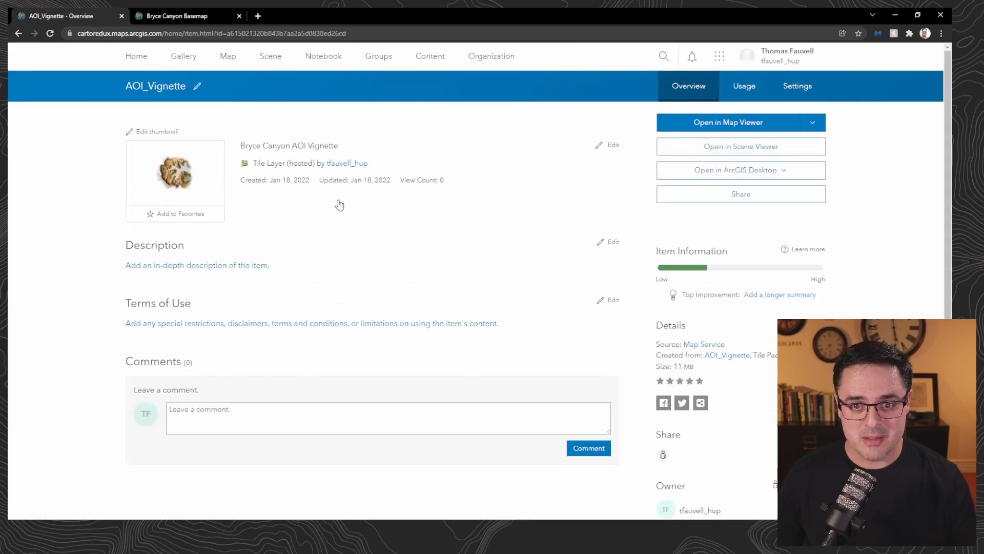
click(805, 87)
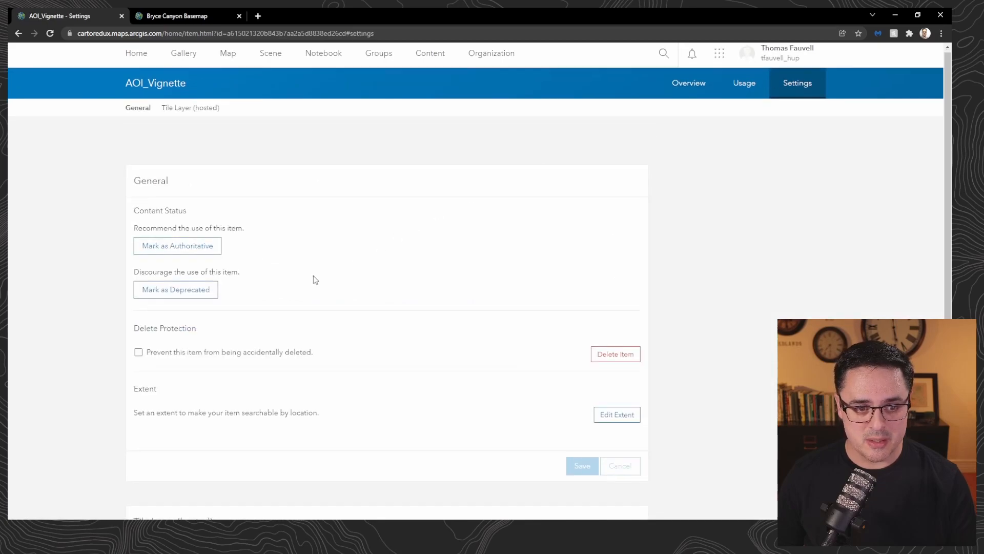
scroll(314, 278, down, 5)
scroll(315, 279, down, 1)
click(186, 350)
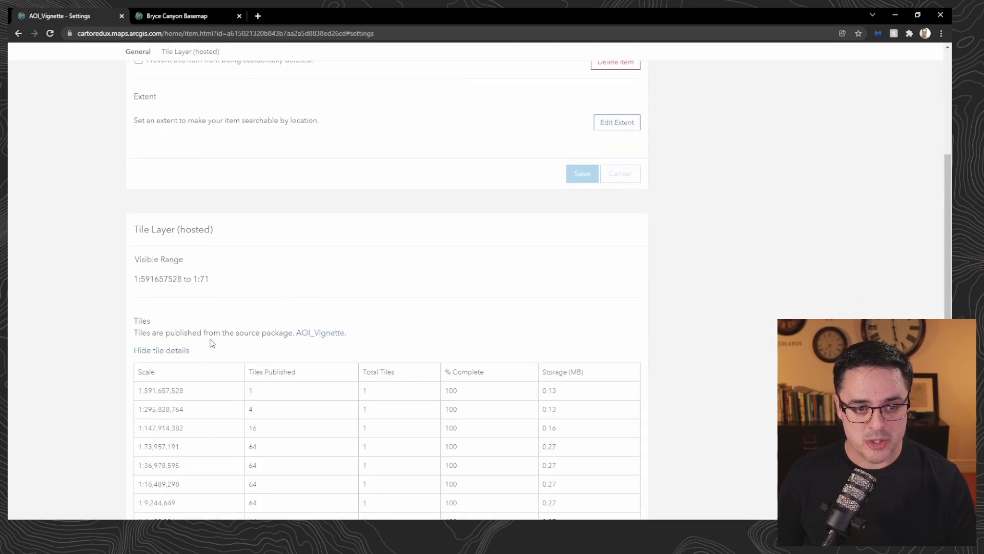
scroll(345, 300, down, 6)
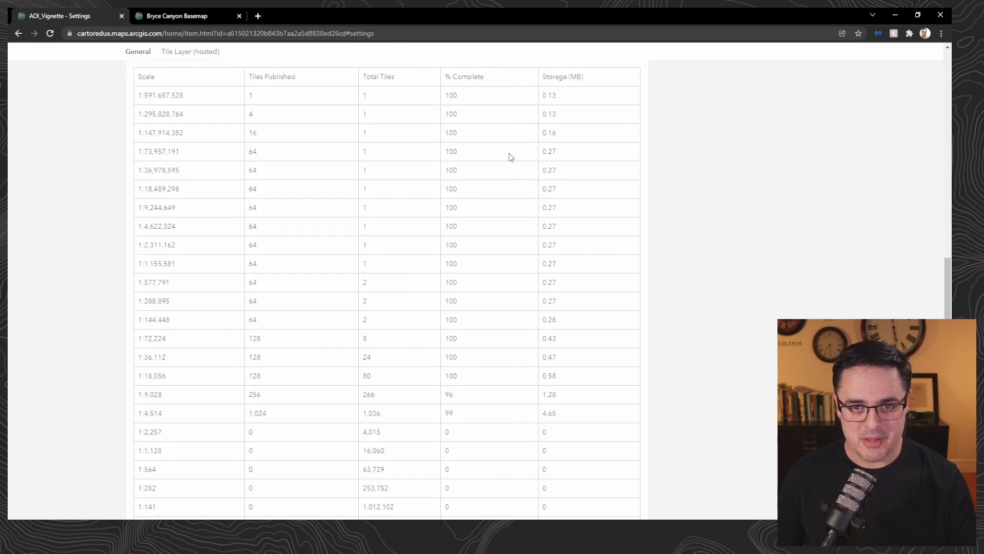
Share the AOI_Vignette hosted tile layer with everyone (public)
scroll(526, 329, up, 15)
click(685, 86)
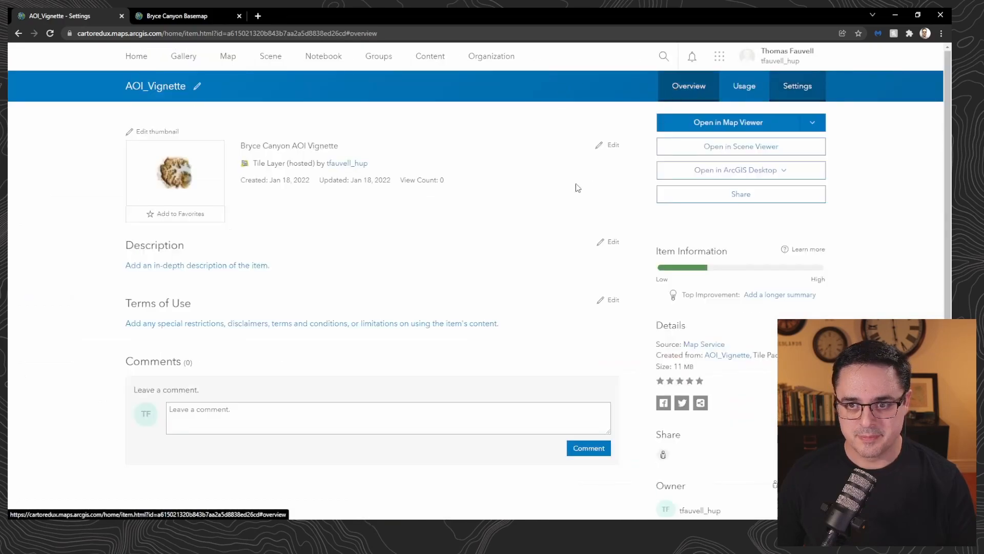
click(748, 201)
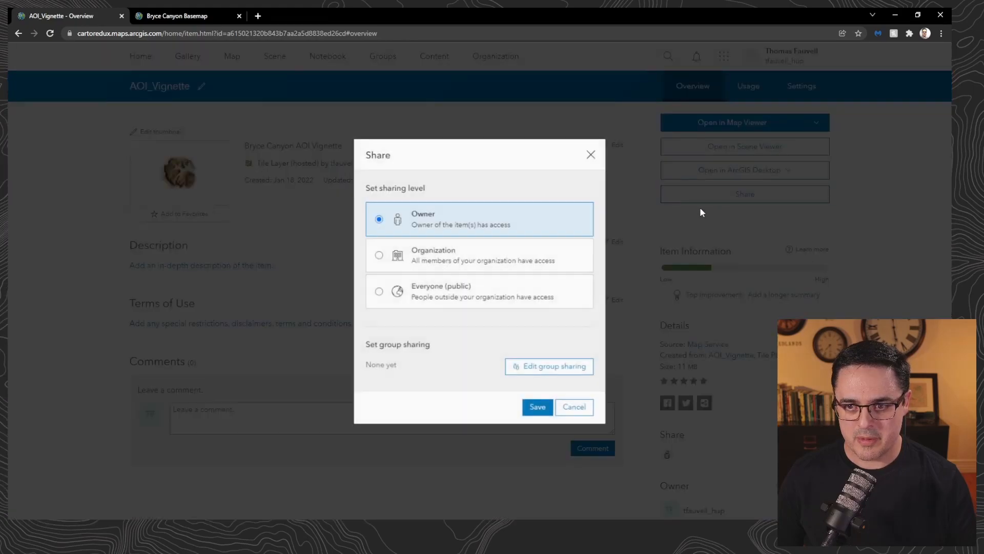
click(379, 291)
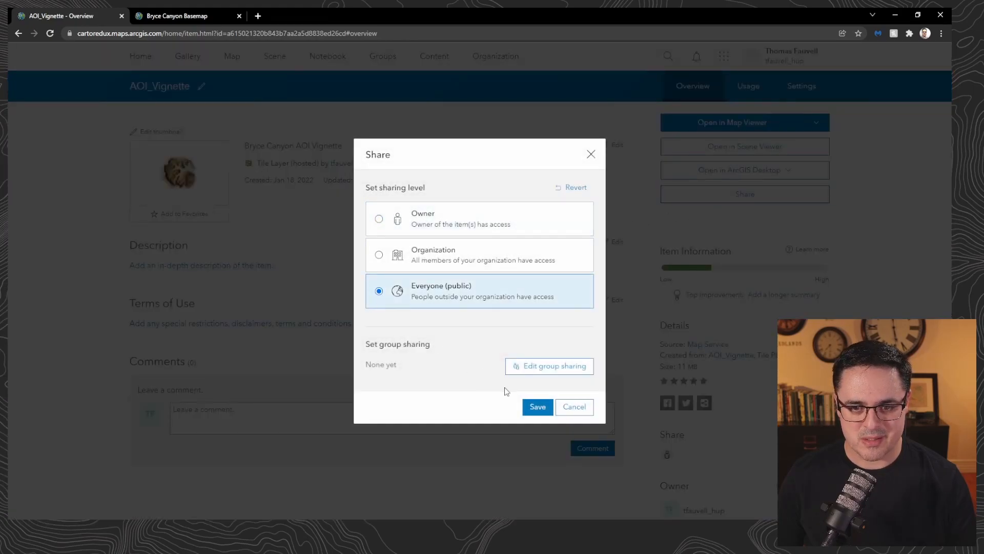
click(532, 408)
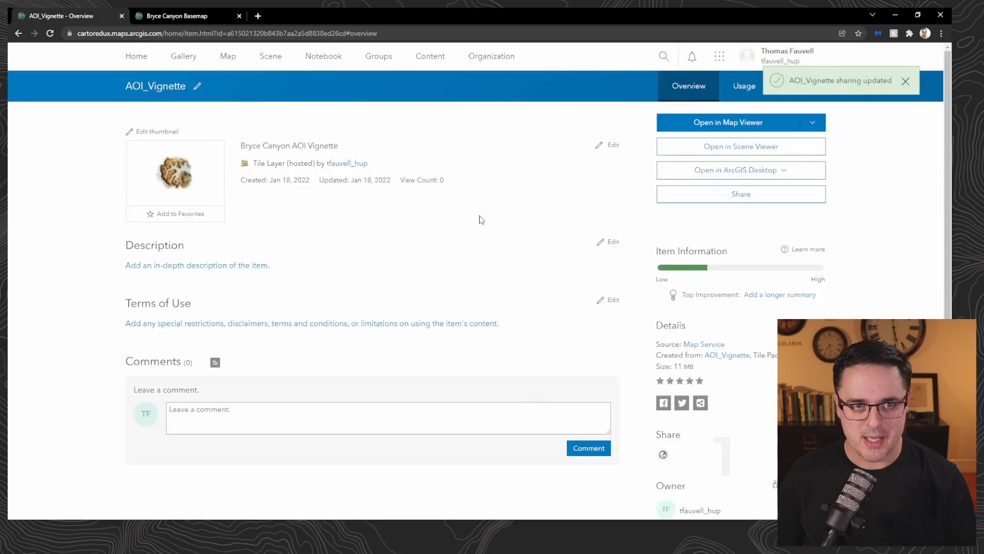
Add the AOI_Vignette tile layer to the basemap of the Bryce Canyon Basemap web map
click(200, 16)
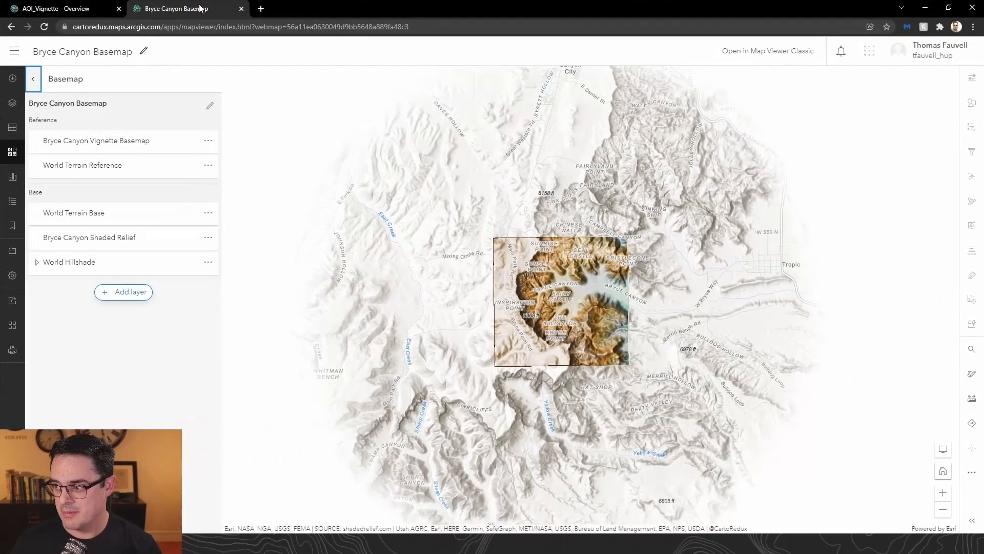
click(131, 288)
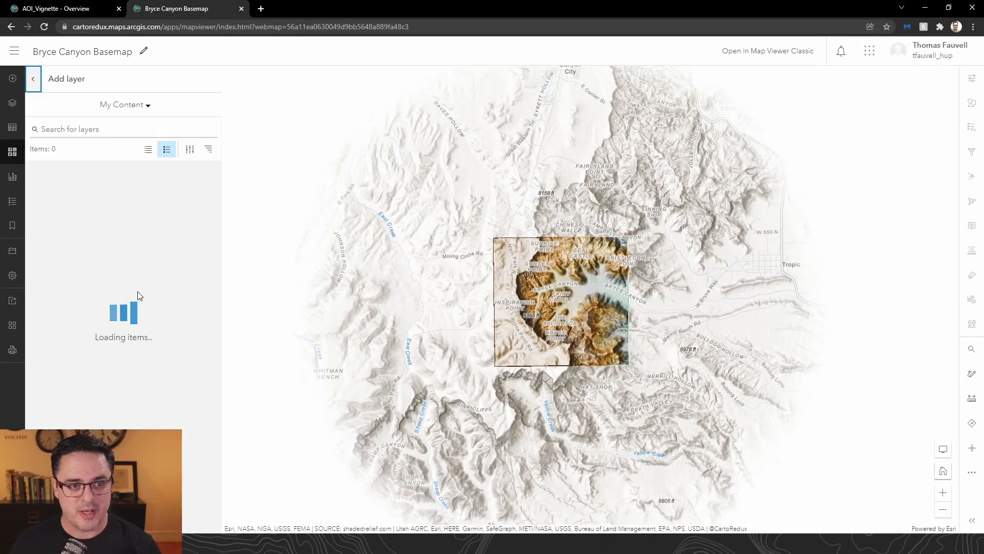
click(202, 220)
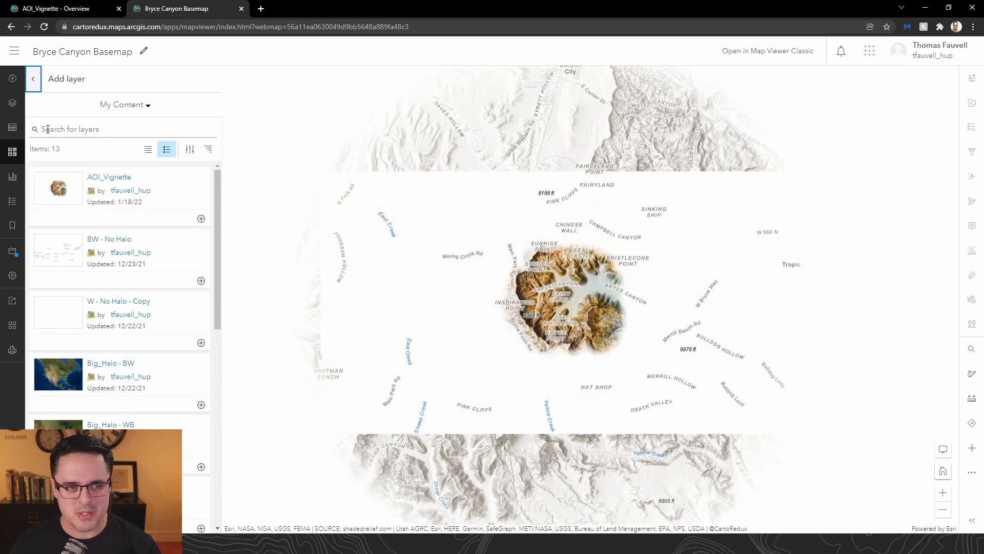
click(34, 81)
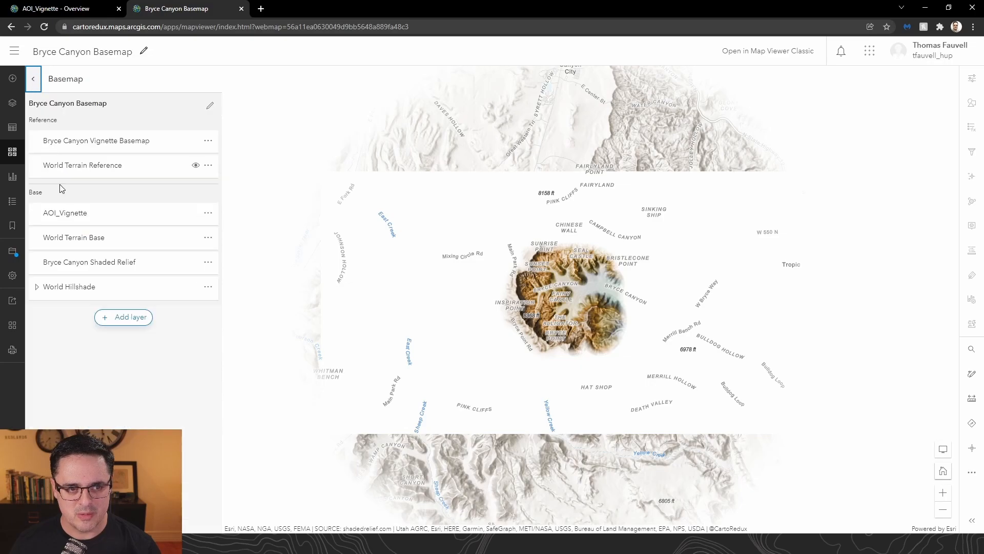
Set the AOI_Vignette layer's blending mode to Darken in the web map's basemap
click(100, 214)
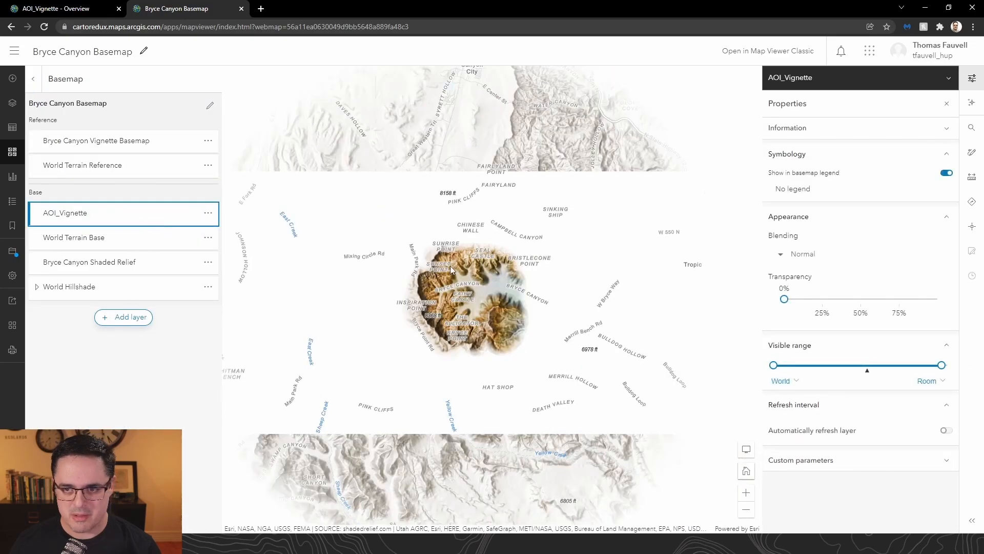
click(804, 254)
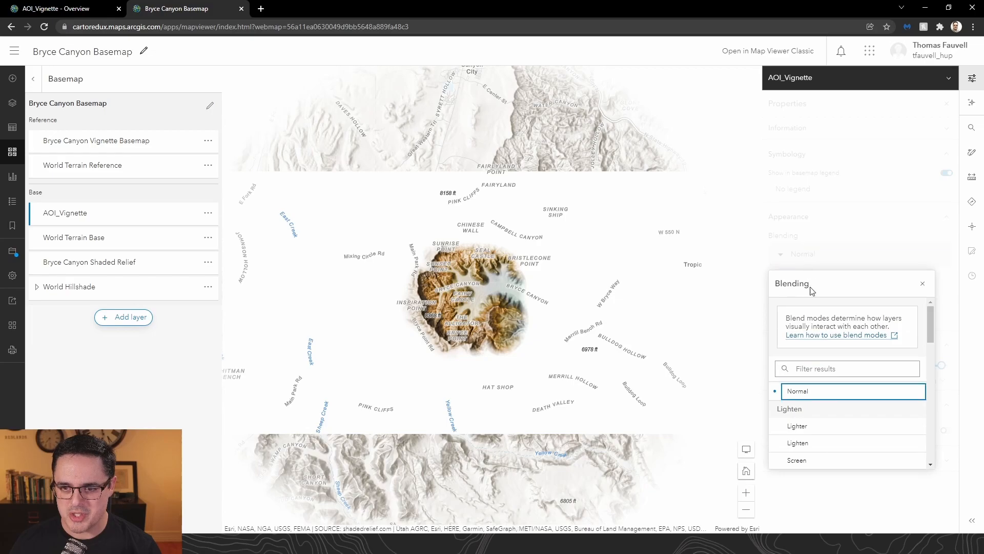
scroll(831, 425, down, 5)
click(809, 377)
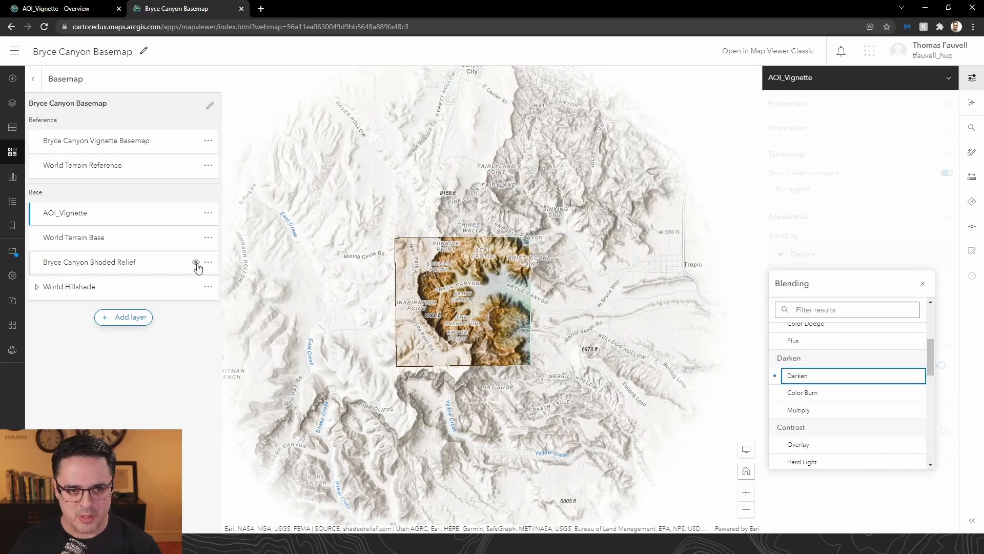
Hide the square-edged Bryce Canyon Shaded Relief layer and remove it from the basemap
click(196, 264)
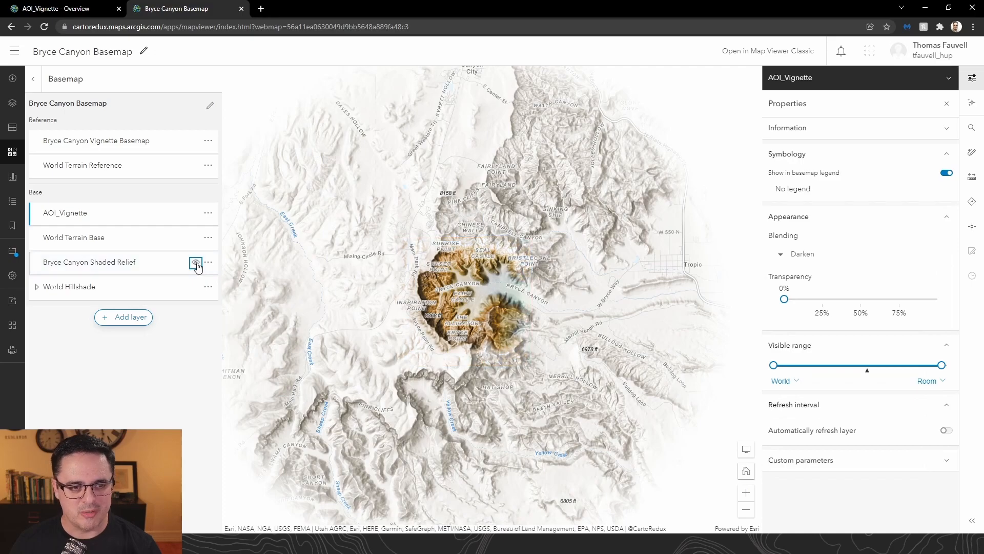
click(208, 262)
click(59, 335)
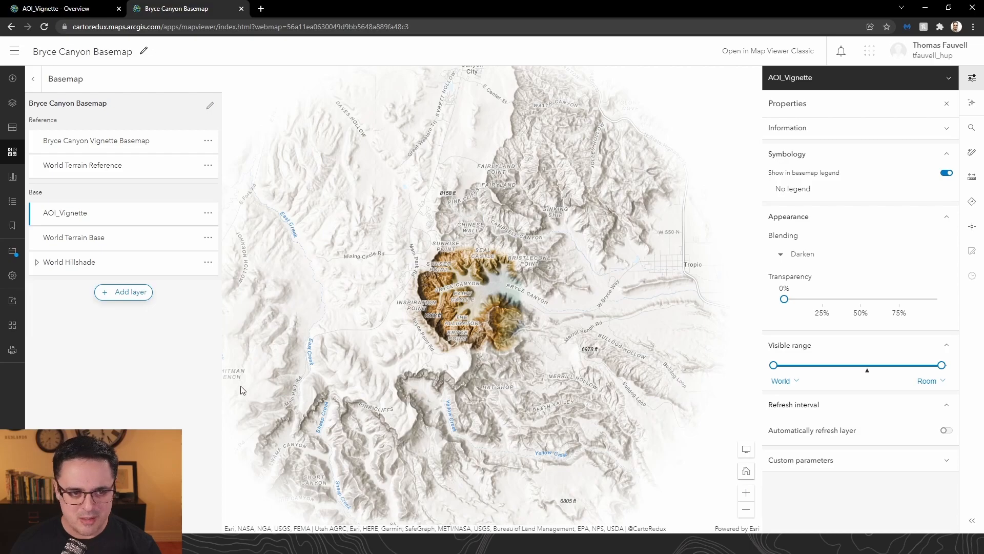
click(946, 103)
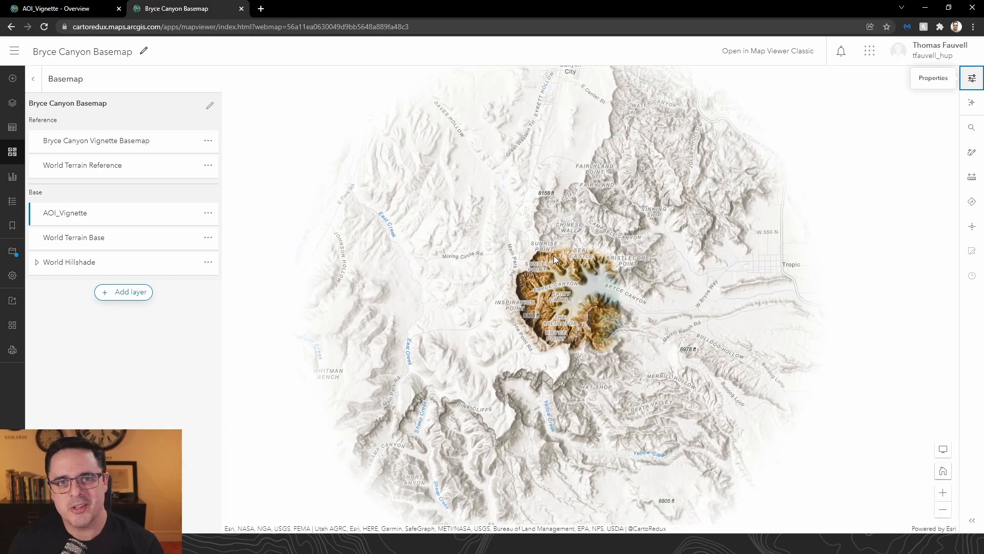
Examine the blended vignette's soft edges and relief detail around Bryce Canyon at several zoom levels
scroll(542, 281, up, 5)
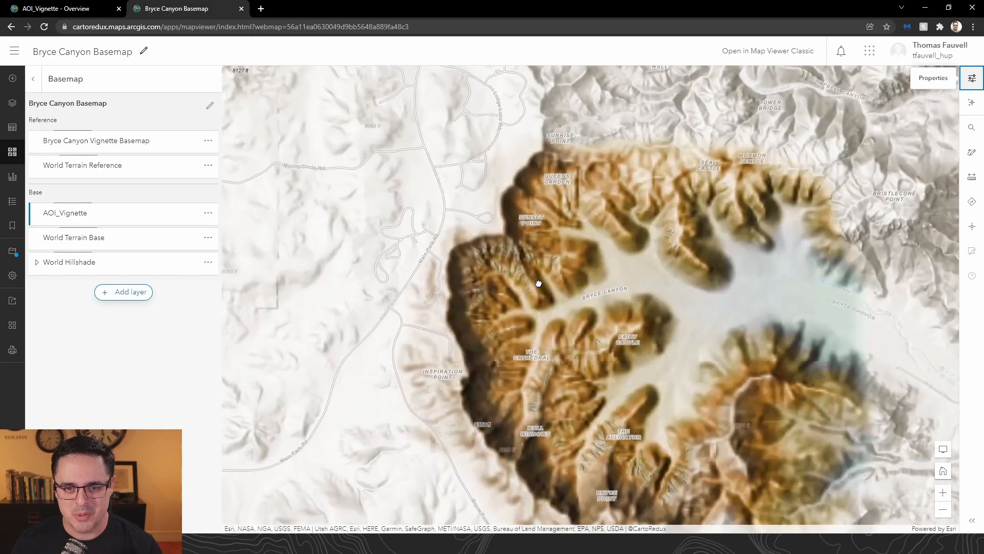
scroll(498, 227, up, 1)
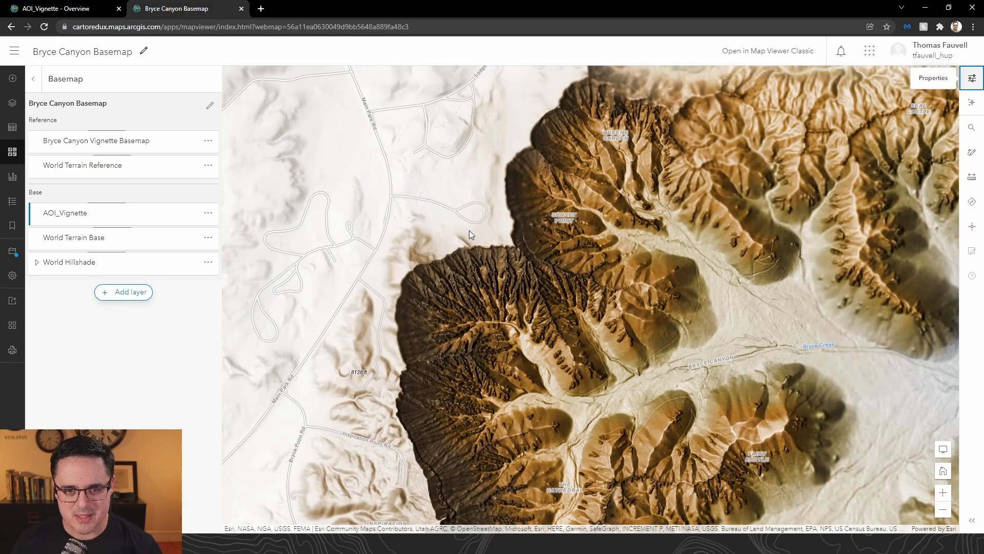
scroll(469, 230, down, 1)
drag(638, 345, 456, 216)
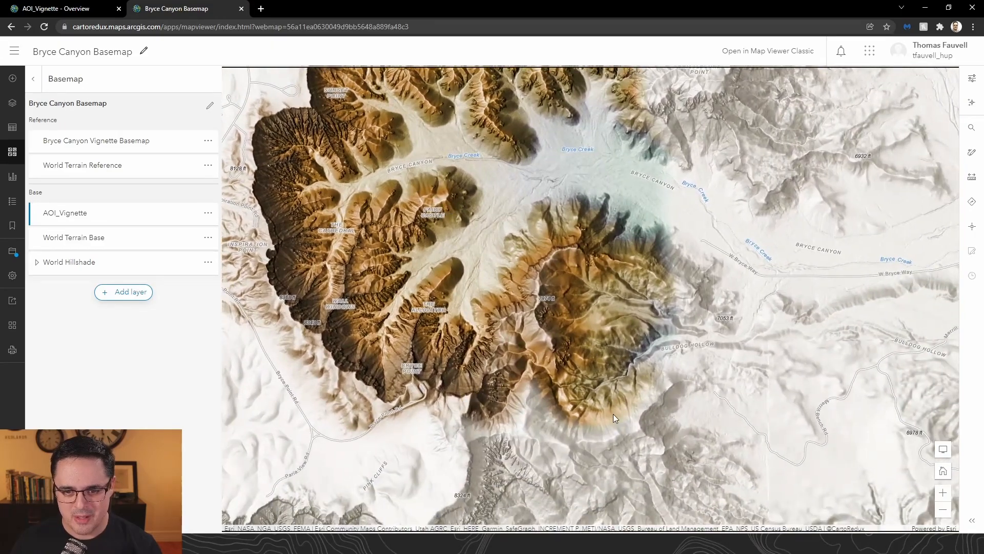
scroll(613, 414, up, 1)
scroll(463, 378, up, 1)
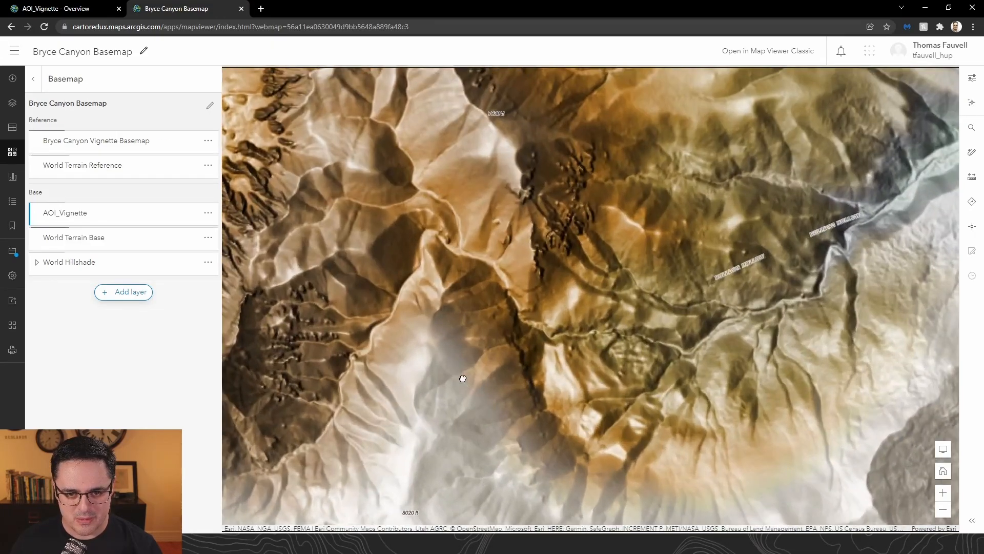
scroll(460, 371, down, 1)
scroll(460, 372, down, 1)
drag(458, 290, 601, 372)
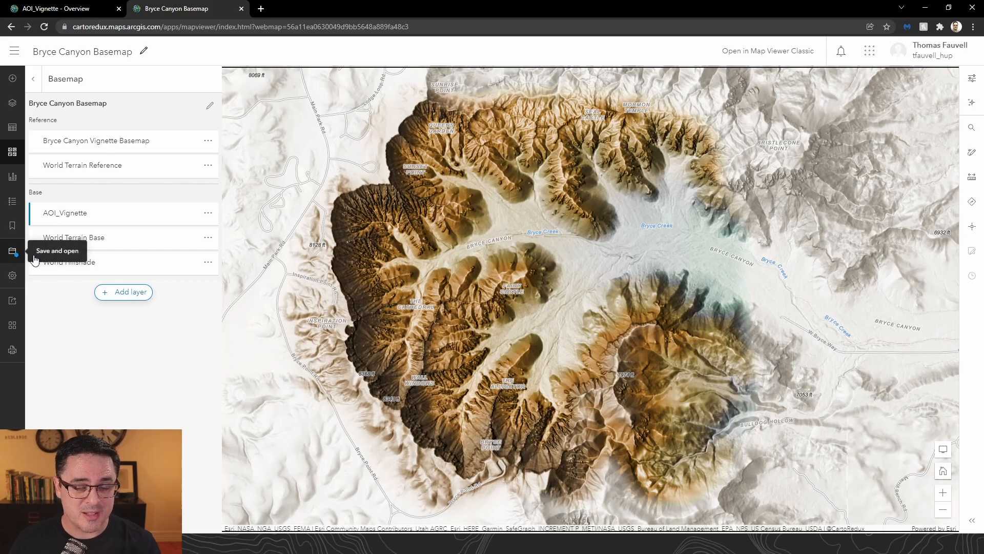
scroll(609, 321, down, 4)
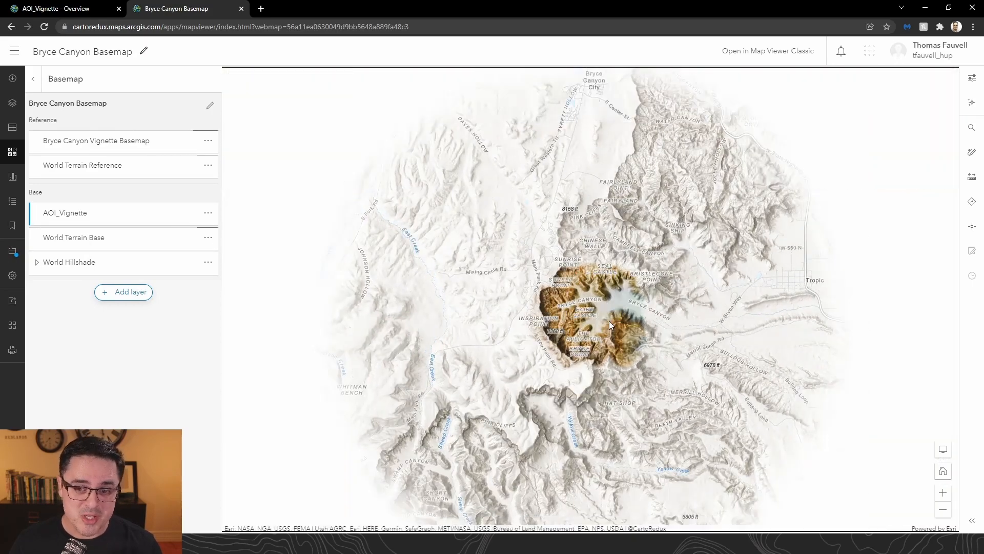
scroll(573, 287, up, 4)
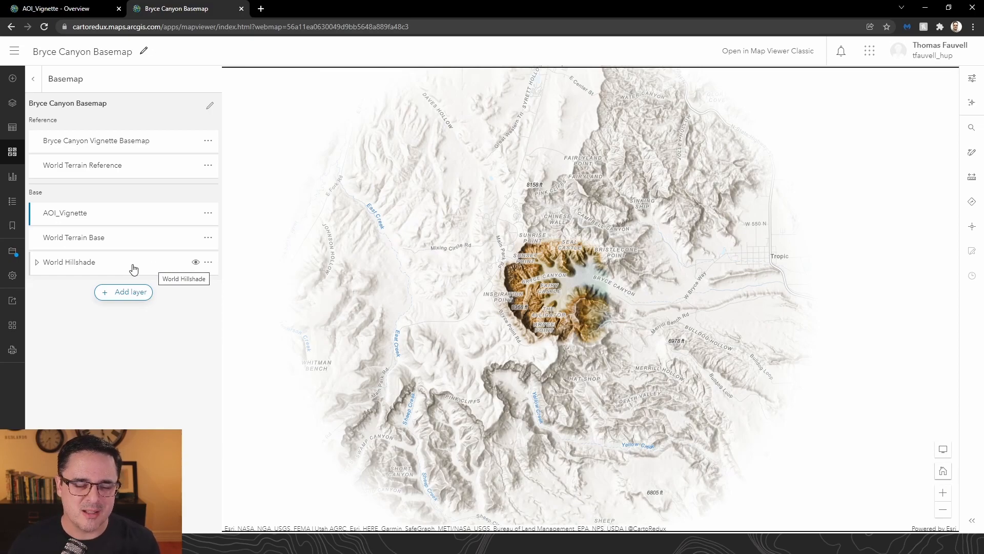
Save the Bryce Canyon Basemap web map and share it with the Org Basemaps group
click(13, 251)
click(59, 250)
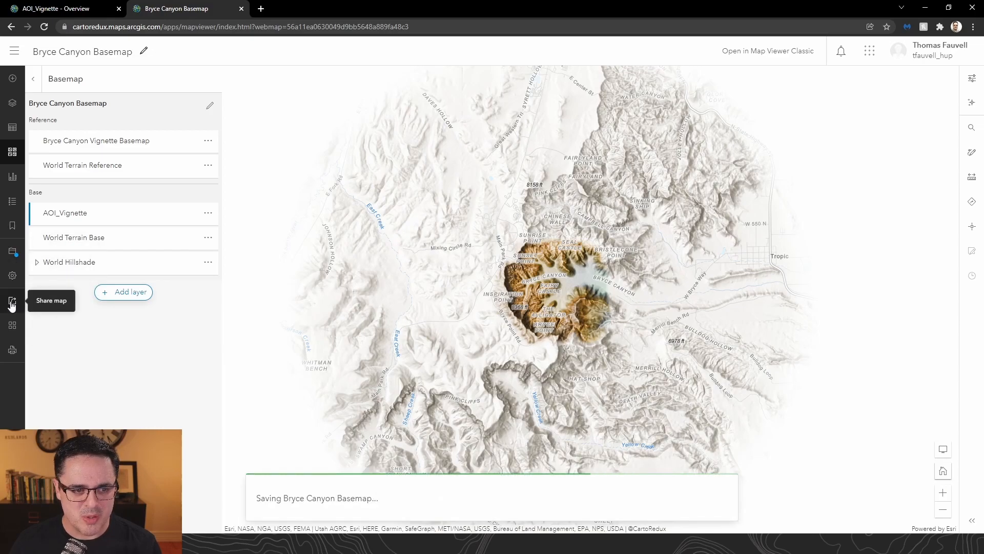
click(12, 304)
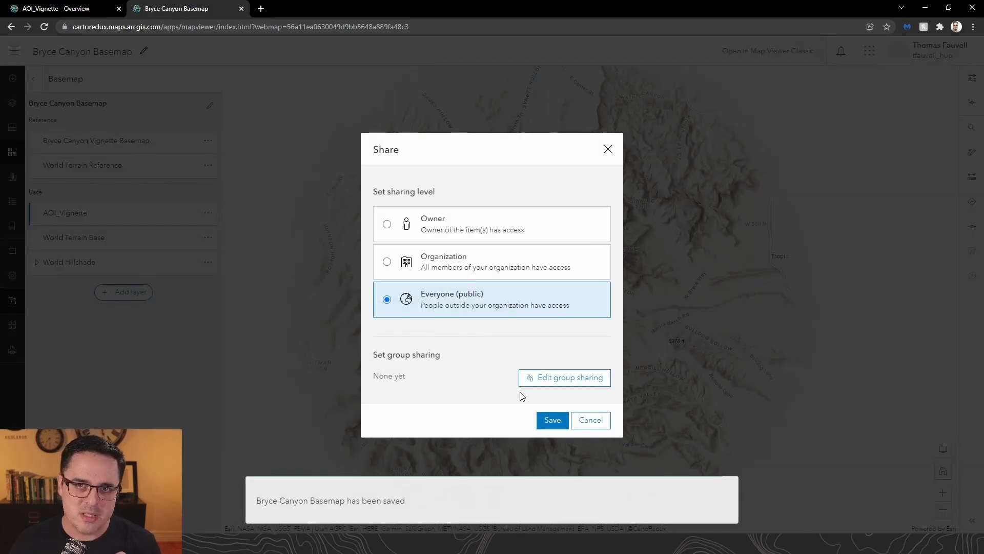
click(545, 379)
click(370, 197)
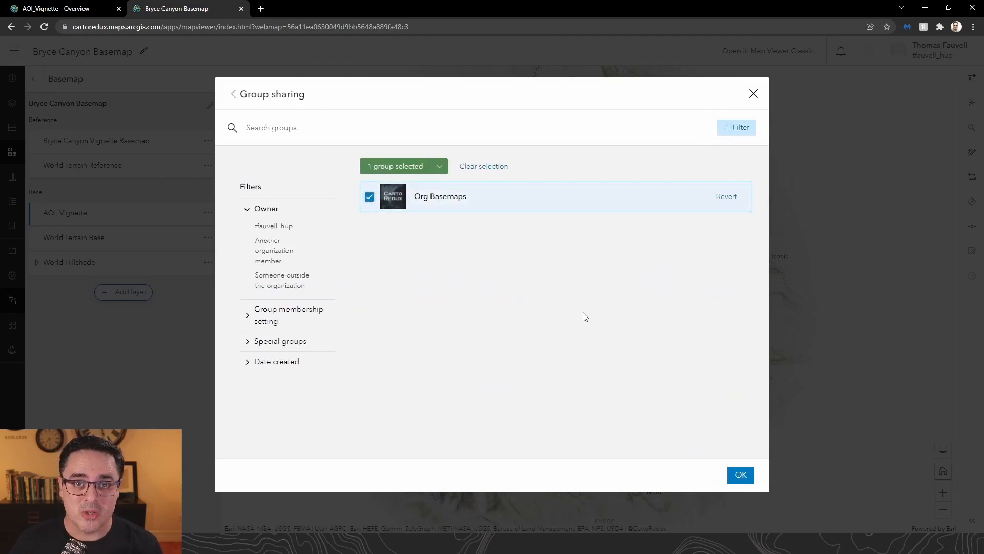
click(740, 475)
click(554, 424)
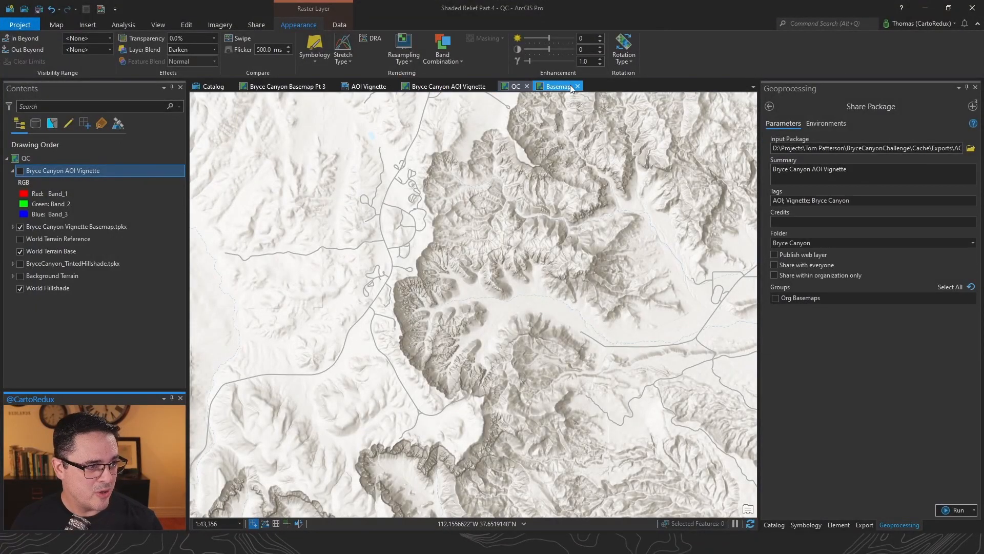
Switch to the Basemap map and replace its World Imagery basemap with the organization's Bryce Canyon Basemap
click(558, 87)
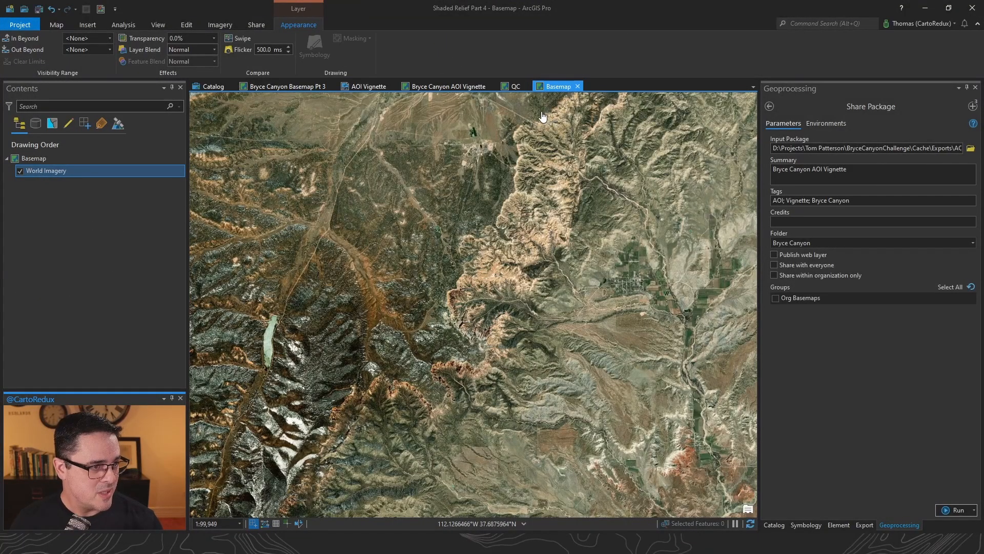
click(60, 18)
click(184, 55)
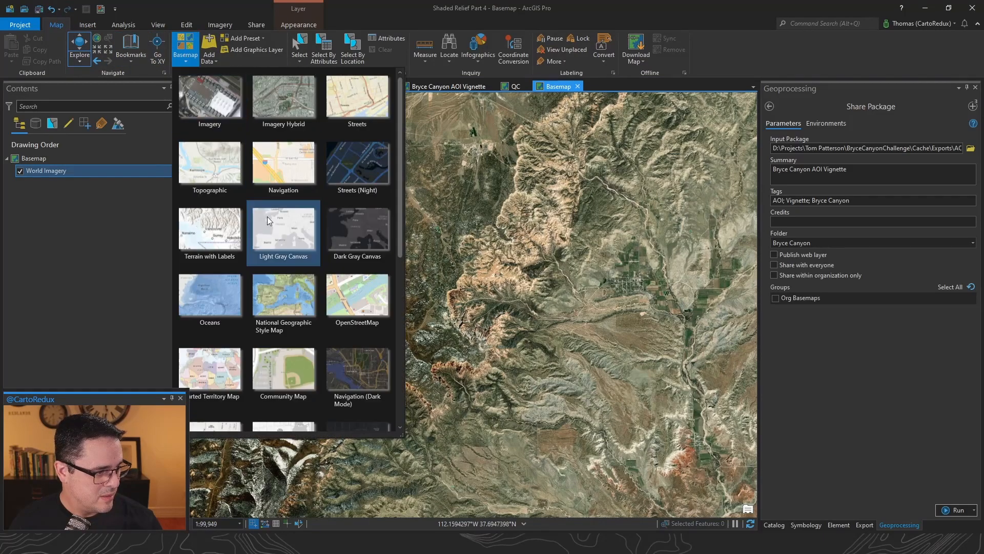
scroll(268, 216, down, 5)
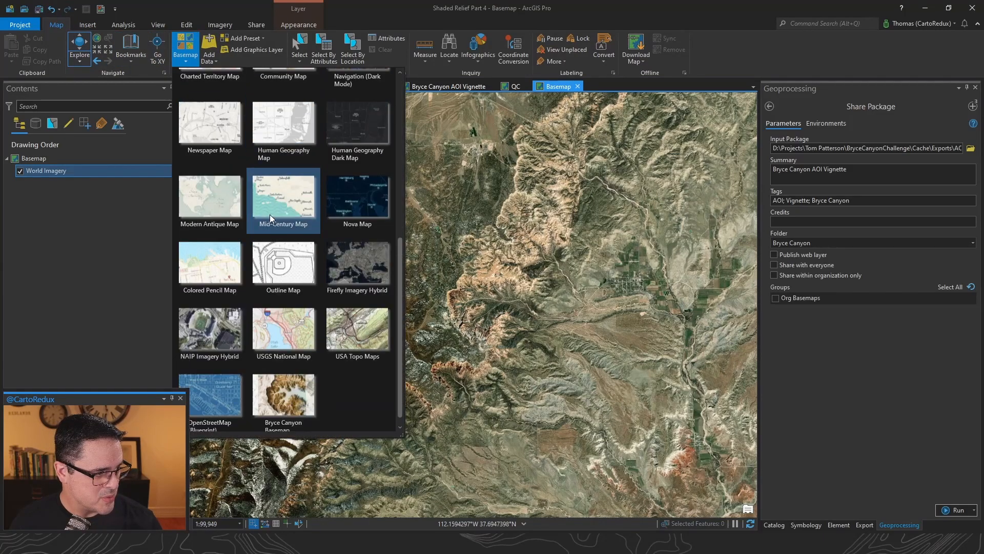
click(293, 383)
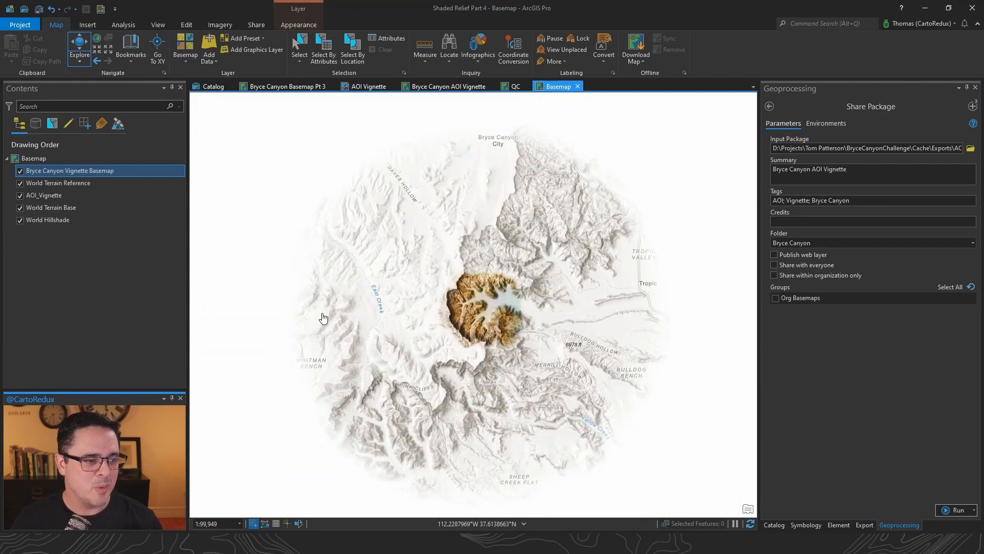
Inspect the vignette's soft edges, relief detail and label overlay around Bryce Canyon at several zoom levels in the Basemap map
scroll(484, 285, up, 5)
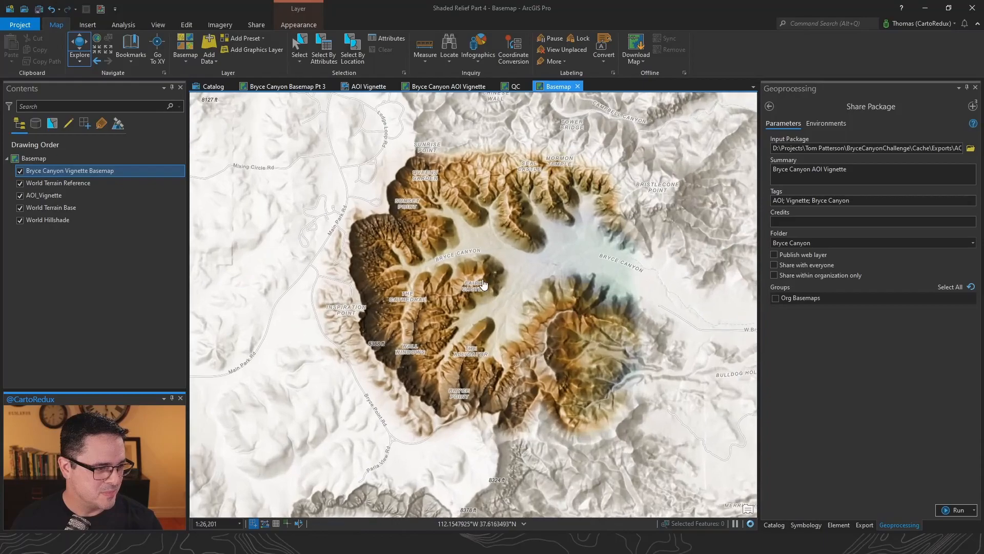
scroll(565, 277, up, 3)
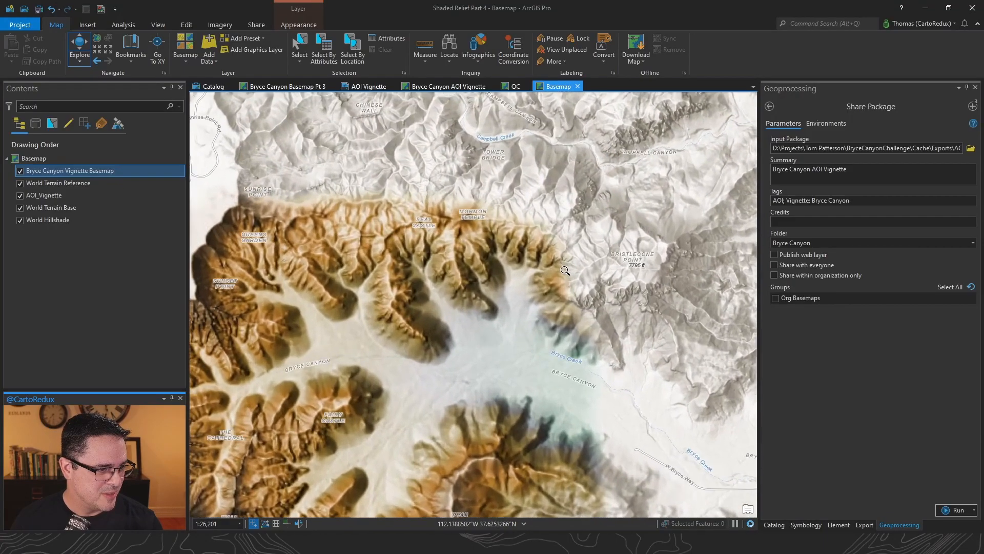
scroll(565, 278, down, 3)
drag(567, 287, 542, 168)
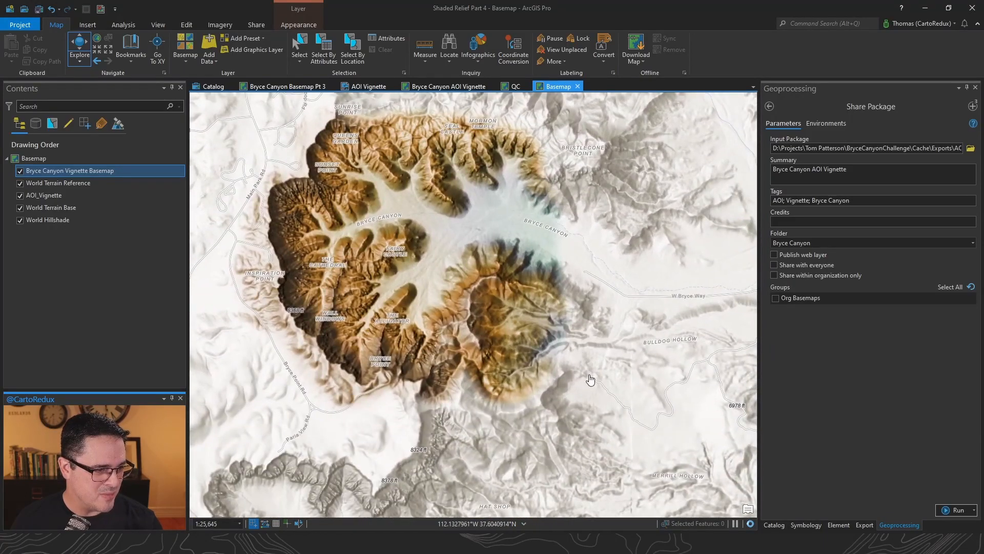
scroll(557, 338, up, 3)
scroll(557, 341, down, 3)
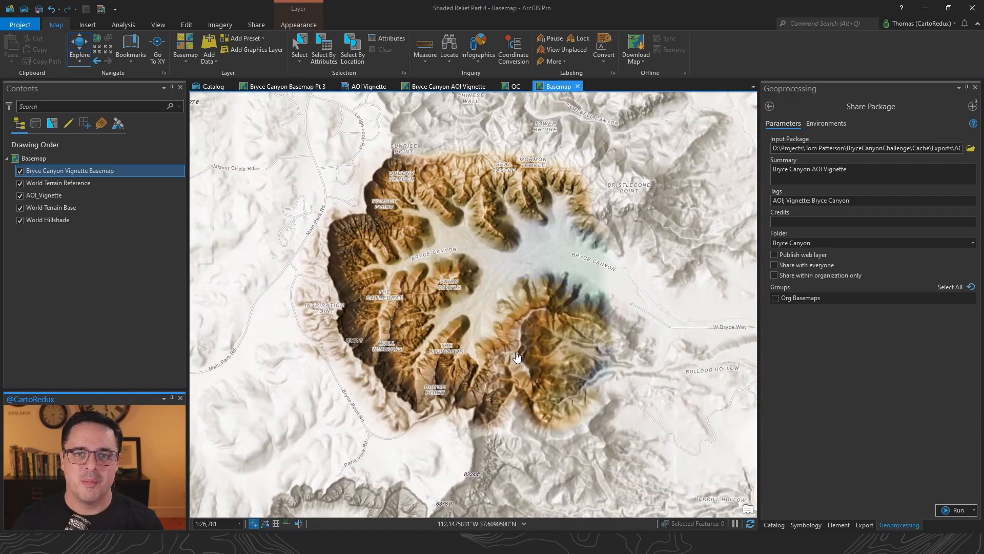